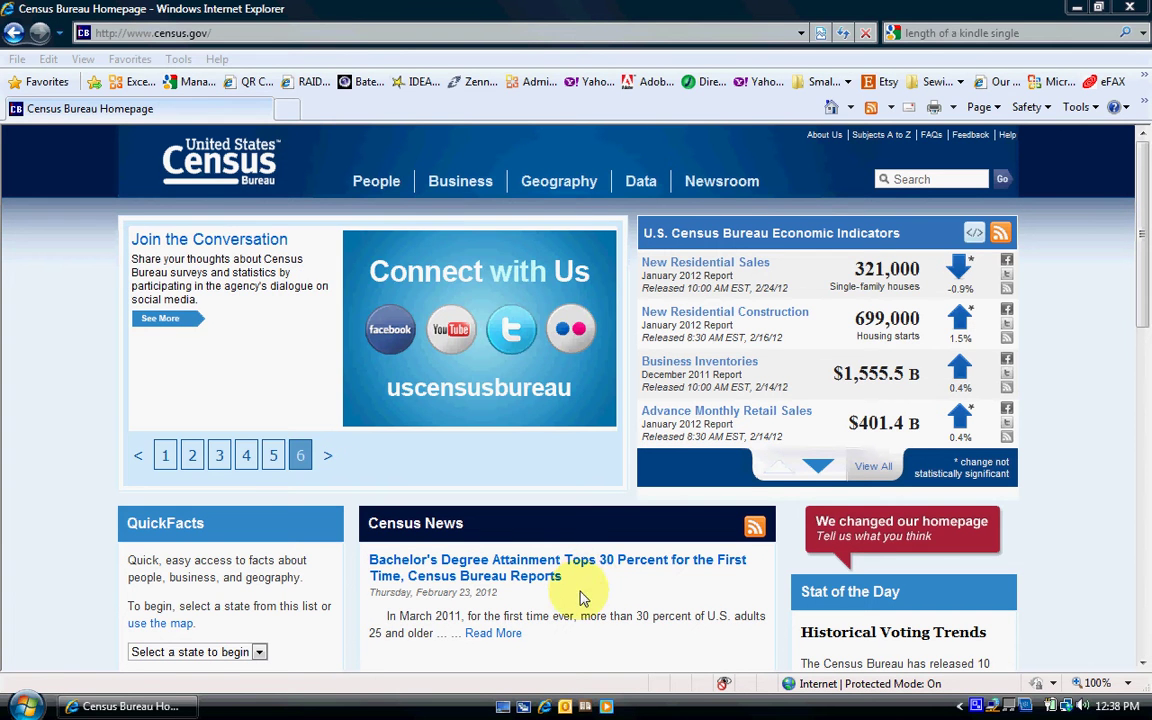
# - Open the bachelor's degree news release and its metro-areas spreadsheet cb12-33table2metro.xls in Excel
pyautogui.click(475, 567)
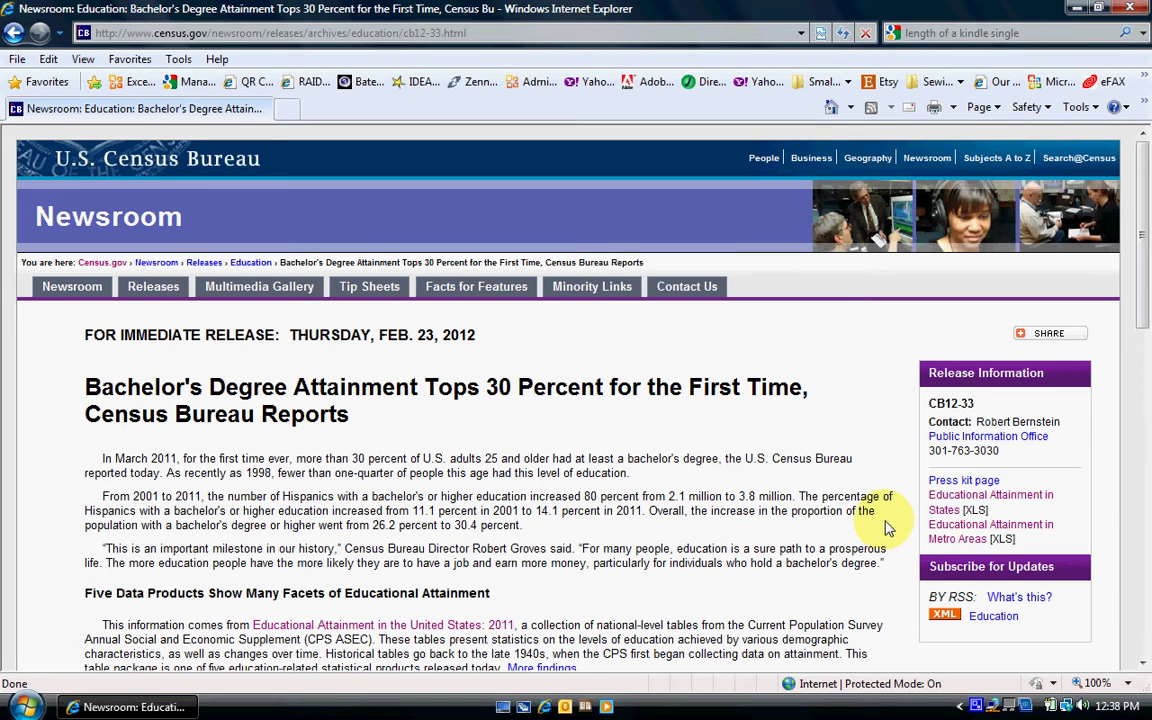
pyautogui.click(962, 540)
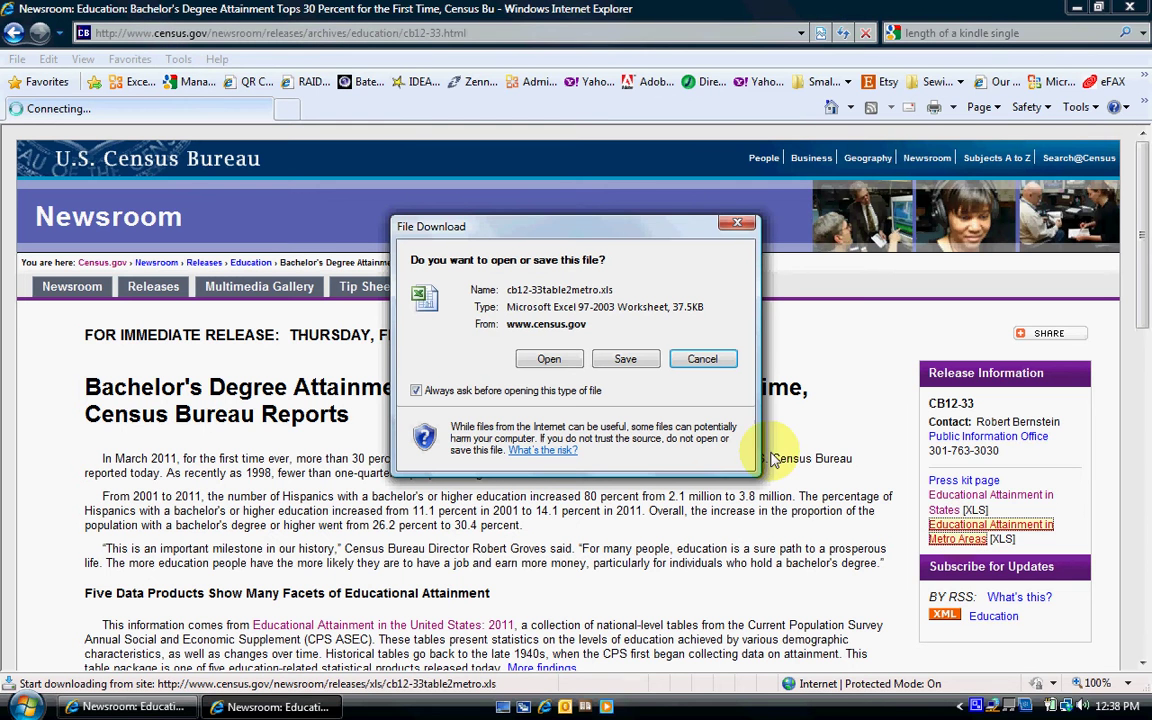
pyautogui.click(540, 359)
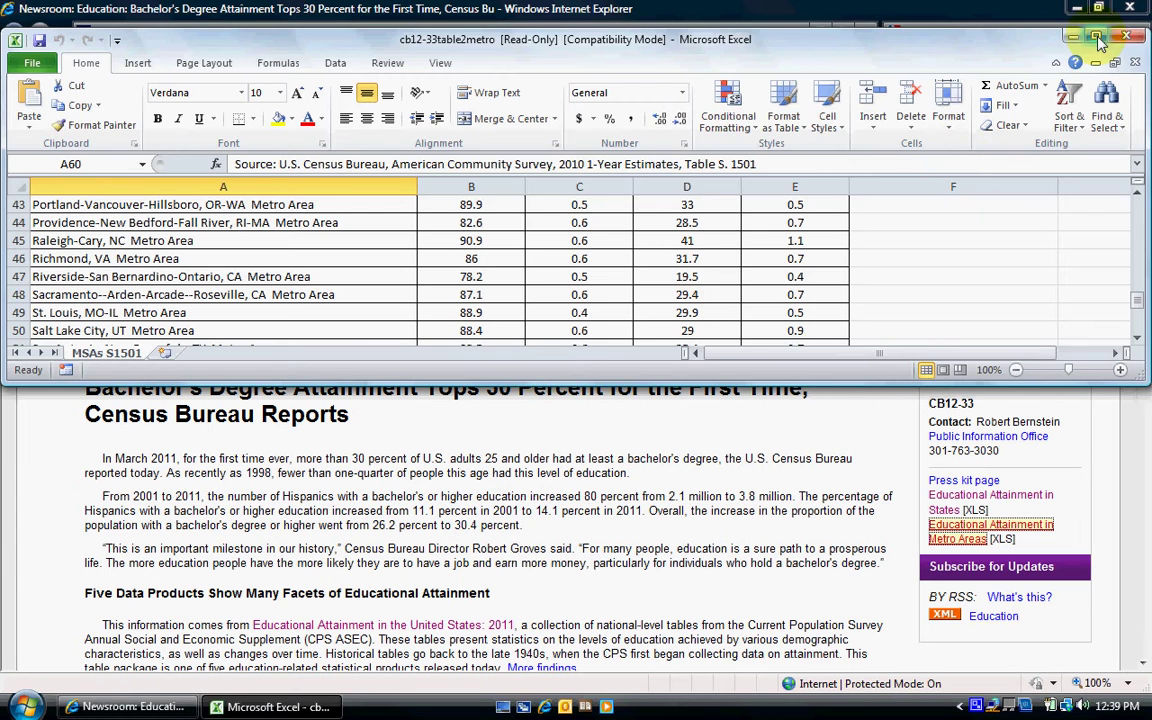
# - Maximize the Excel window and scroll back to row 1 of the metro table
pyautogui.click(1097, 38)
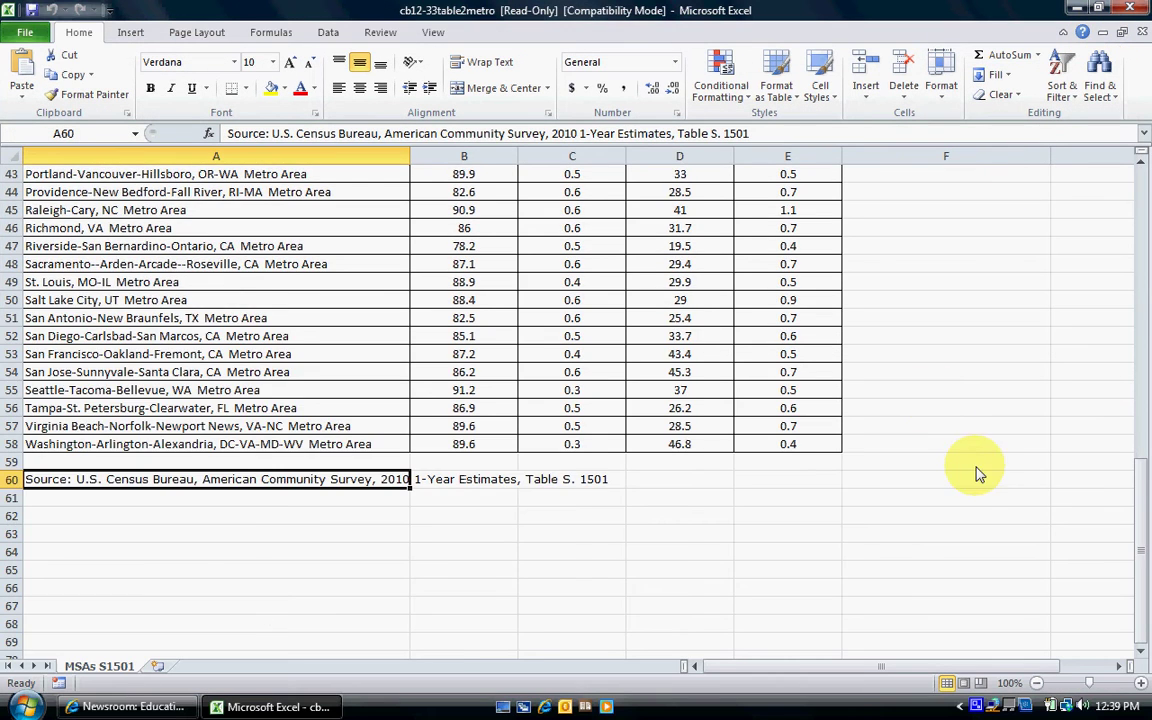
pyautogui.scroll(3, 978, 463)
pyautogui.scroll(11, 978, 463)
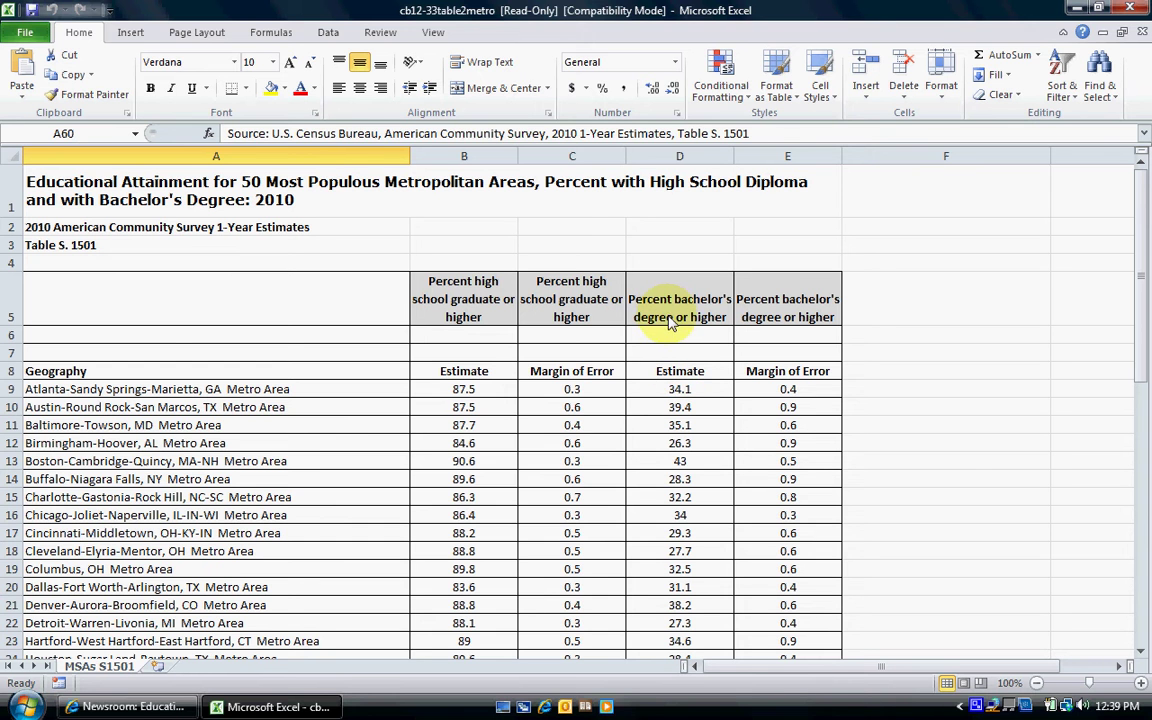
# - Hide the high-school graduate columns B:C and the bachelor's margin-of-error column E
pyautogui.moveTo(463, 160); pyautogui.dragTo(533, 168)
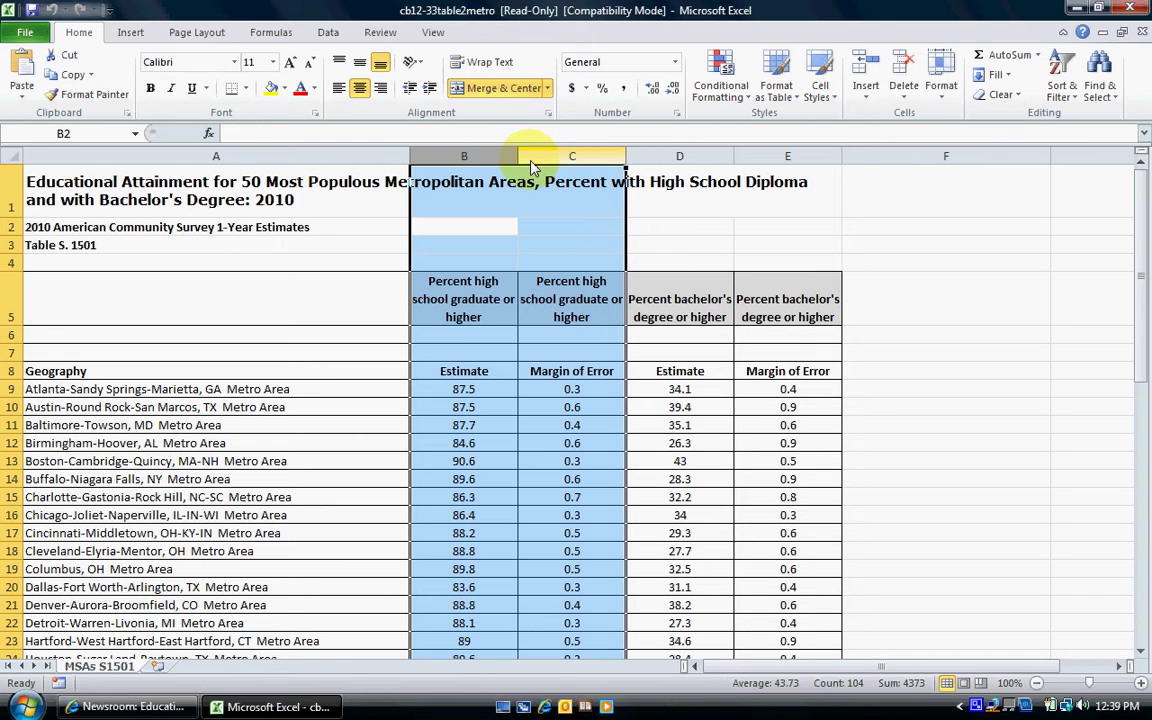
pyautogui.rightClick(533, 168)
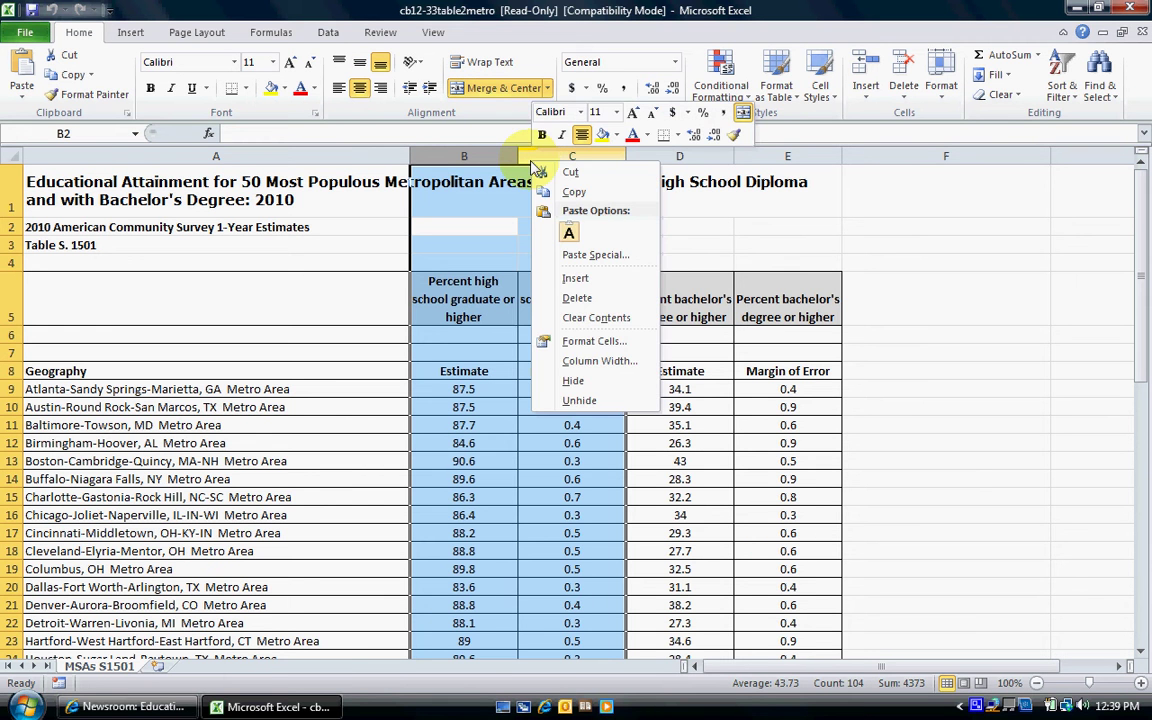
pyautogui.click(570, 381)
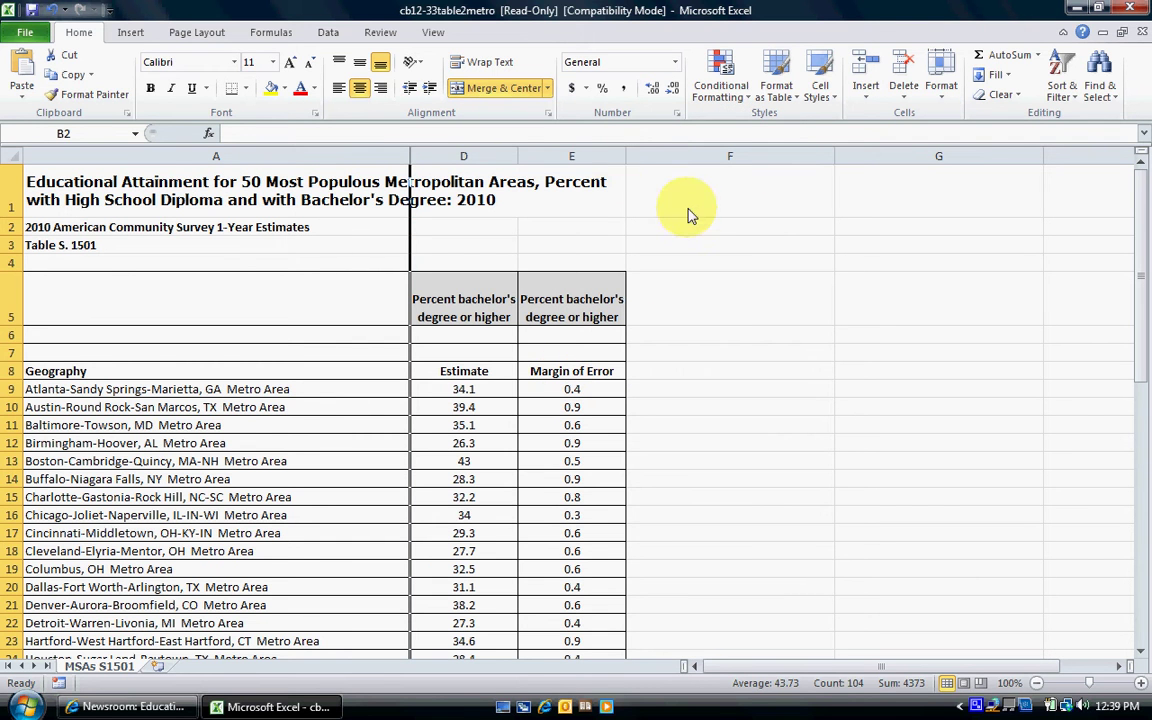
pyautogui.click(573, 157)
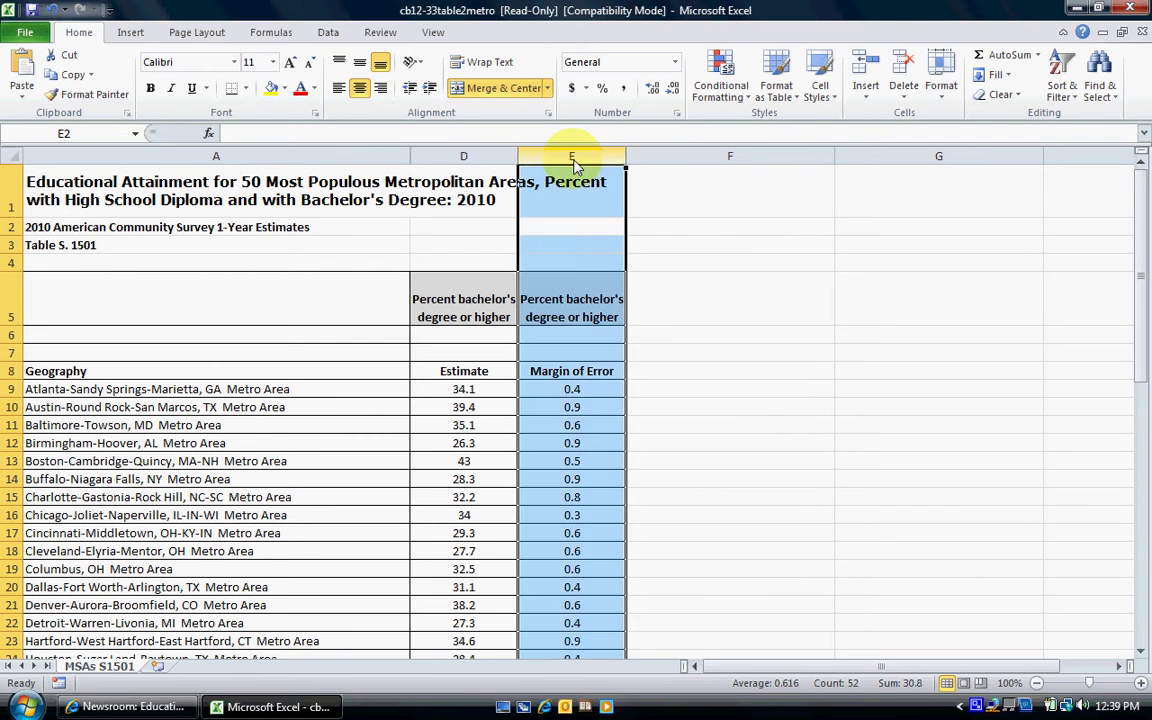
pyautogui.rightClick(570, 166)
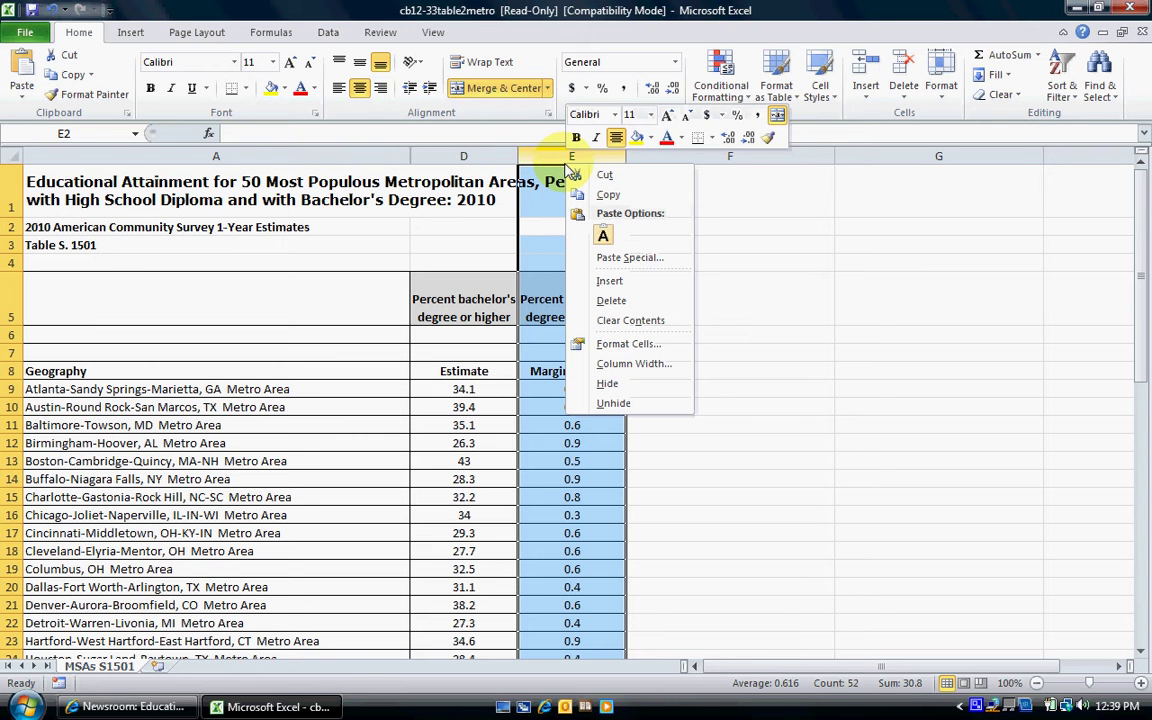
pyautogui.click(592, 386)
pyautogui.click(586, 373)
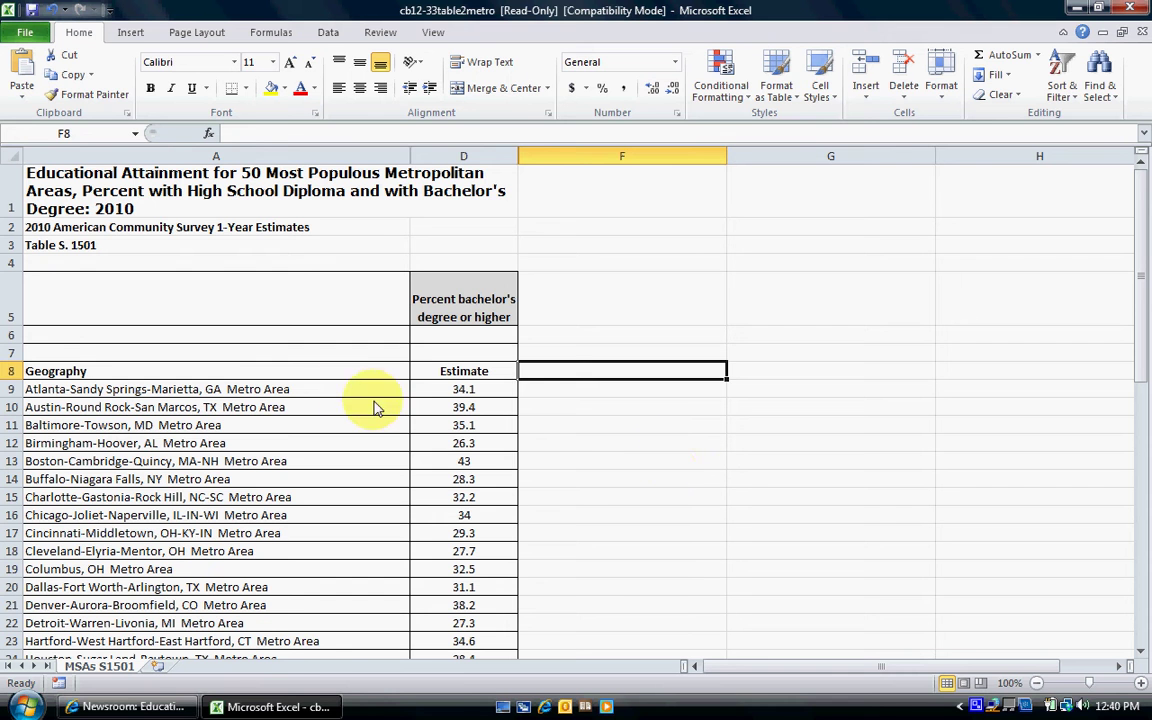
# - Select A8:D58, from the Geography header down to the last metro area's estimate
pyautogui.click(238, 372)
pyautogui.click(272, 479)
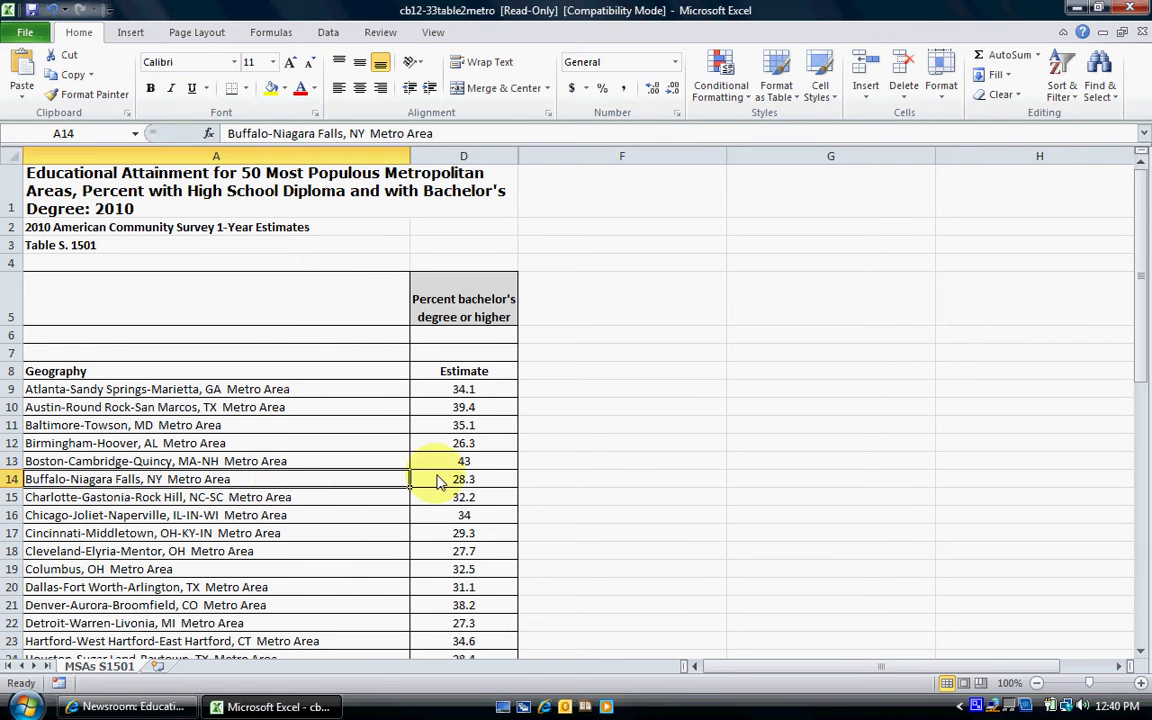
pyautogui.click(470, 428)
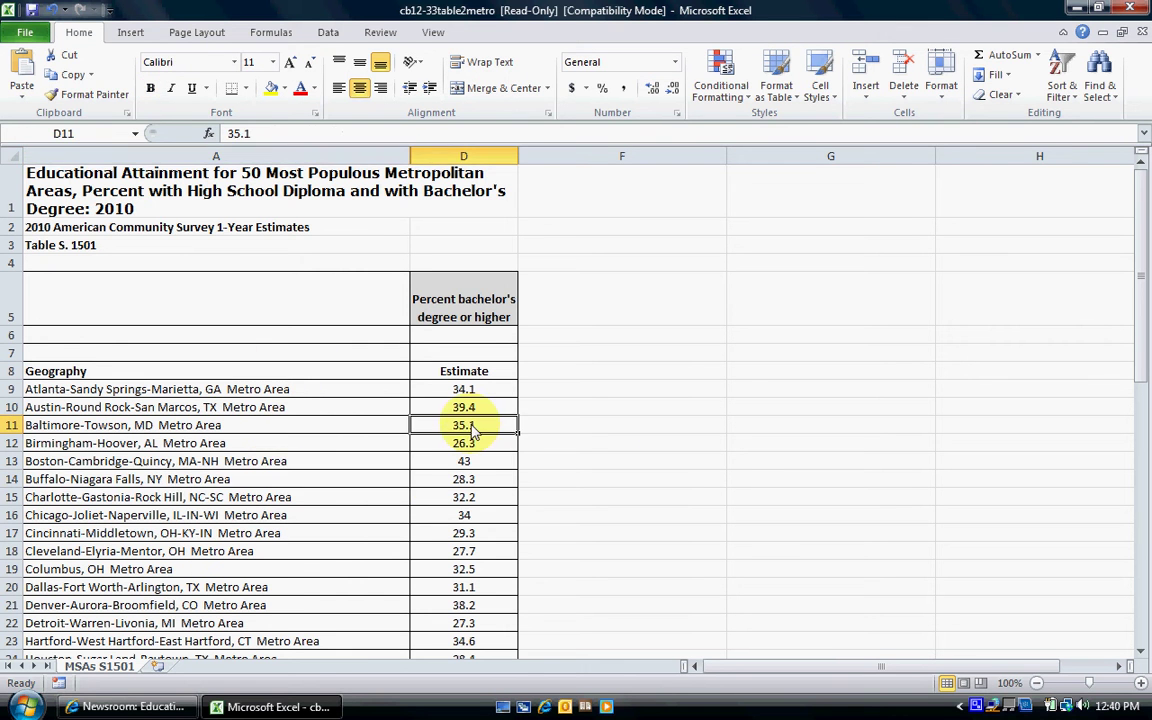
pyautogui.click(301, 549)
pyautogui.click(464, 536)
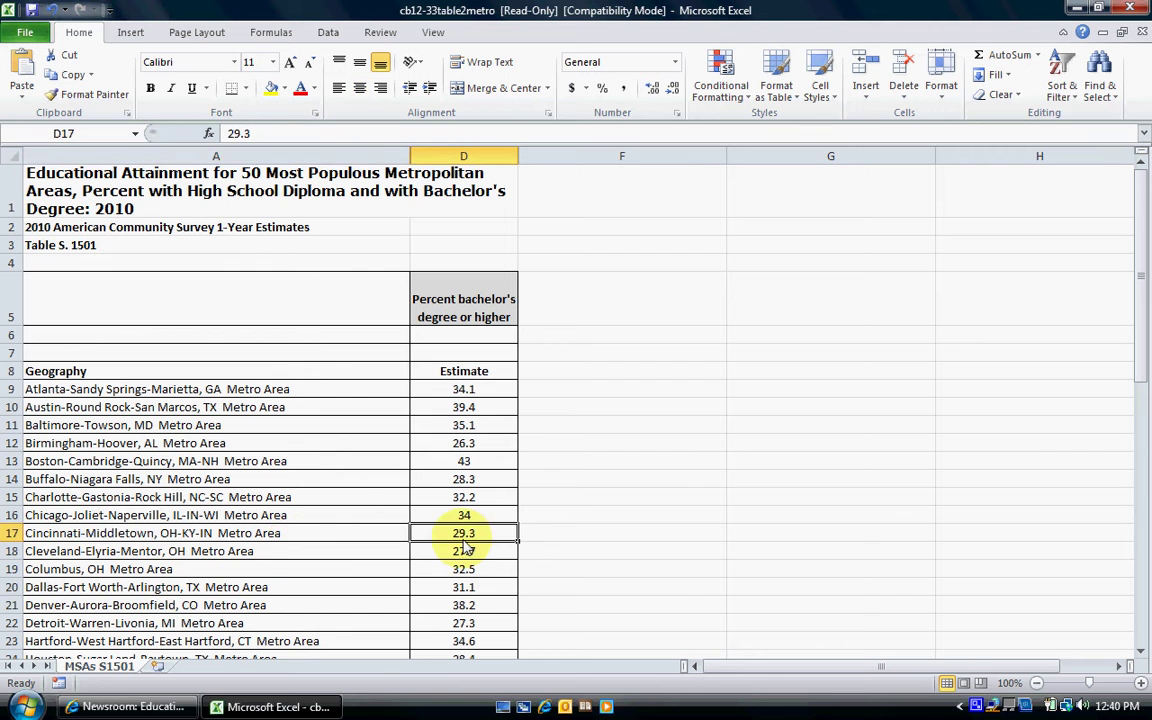
pyautogui.click(214, 300)
pyautogui.click(336, 497)
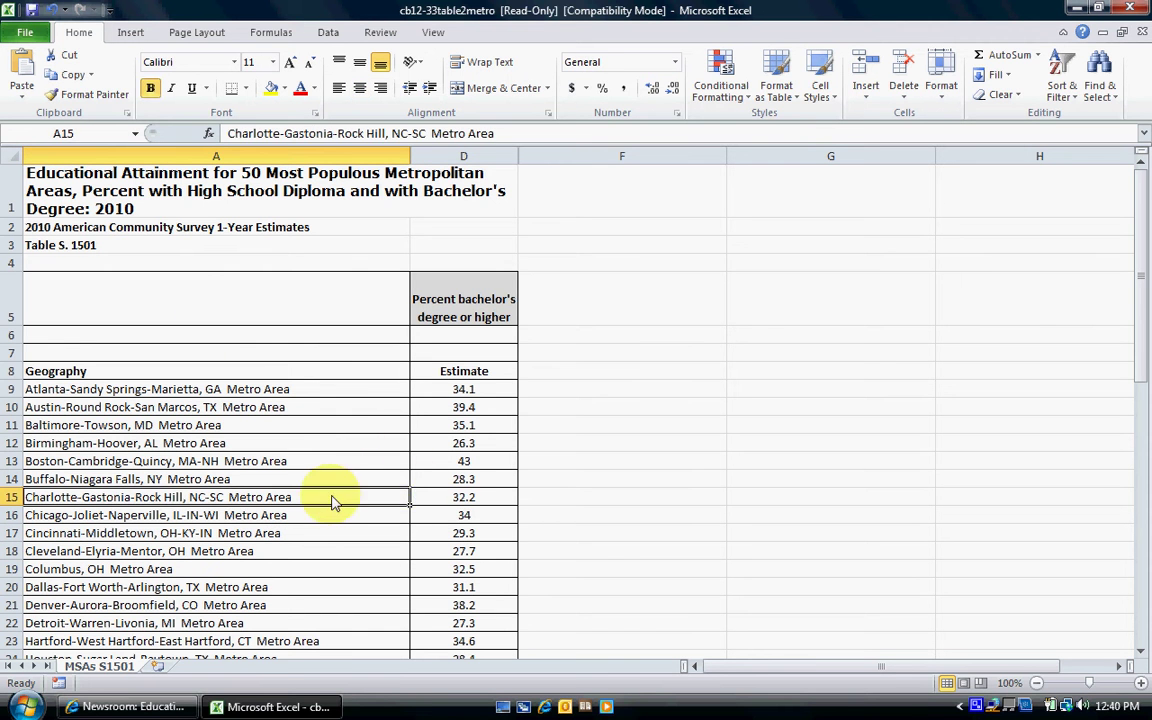
pyautogui.click(466, 484)
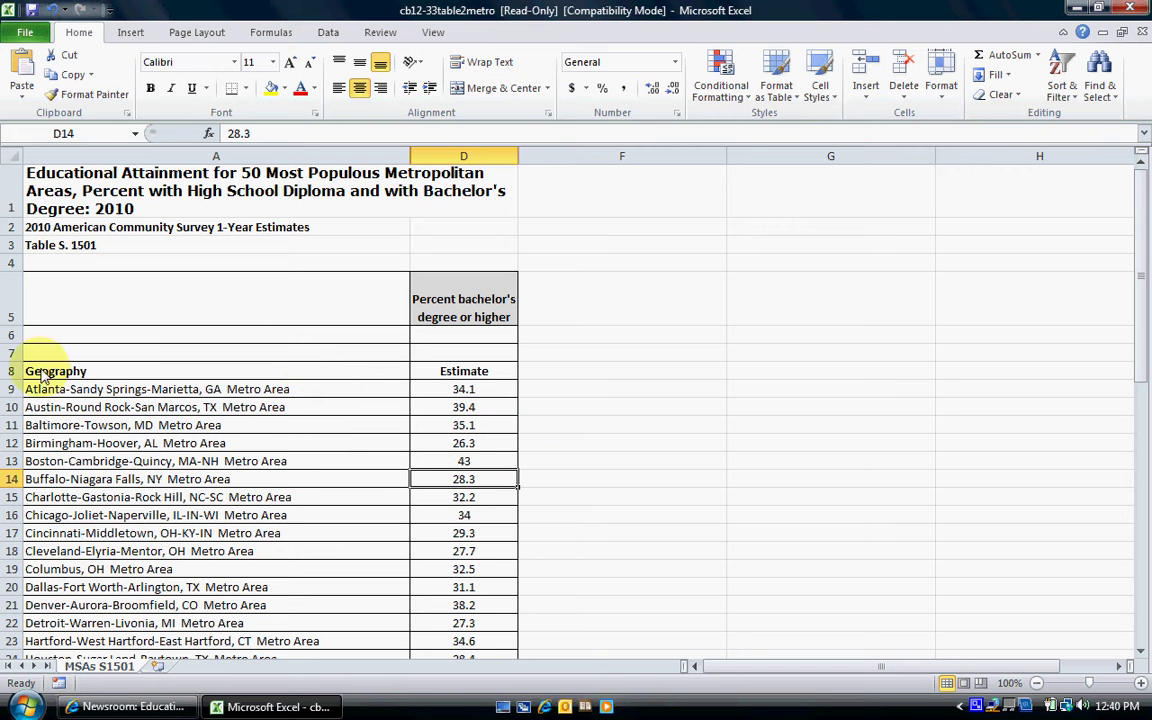
pyautogui.moveTo(40, 378); pyautogui.dragTo(472, 625)
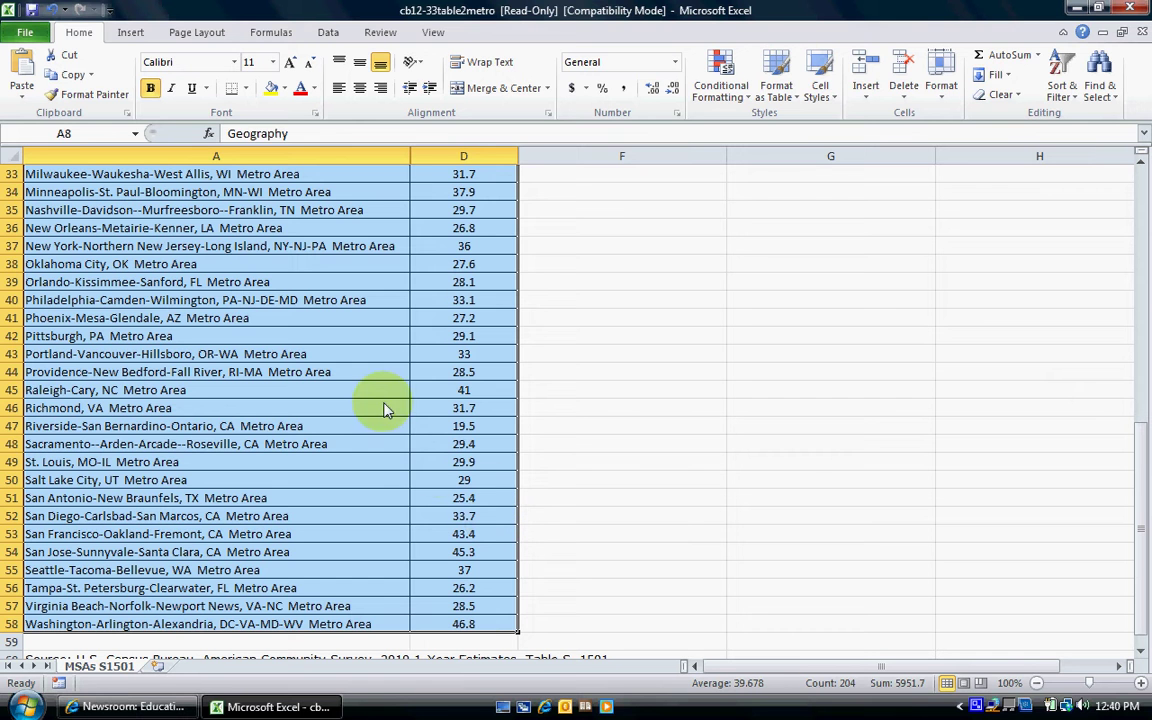
# - Format =$A$8:$D$58 as a light black-and-white table with headers, creating Table1
pyautogui.click(799, 105)
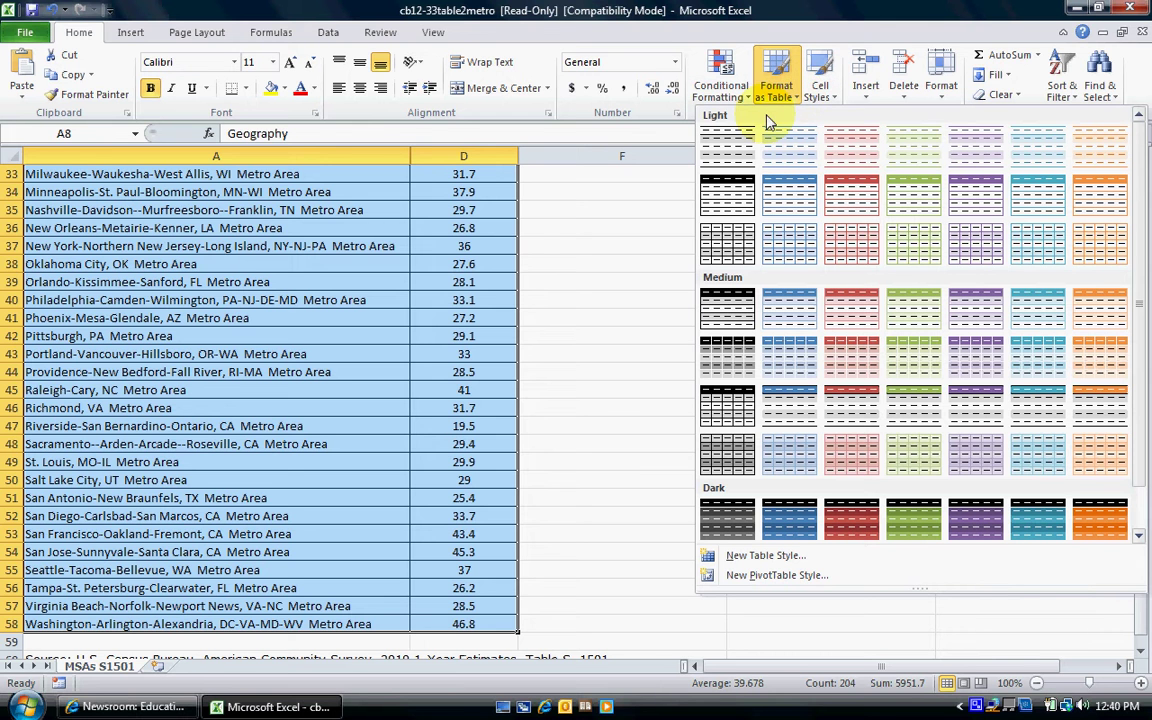
pyautogui.click(737, 205)
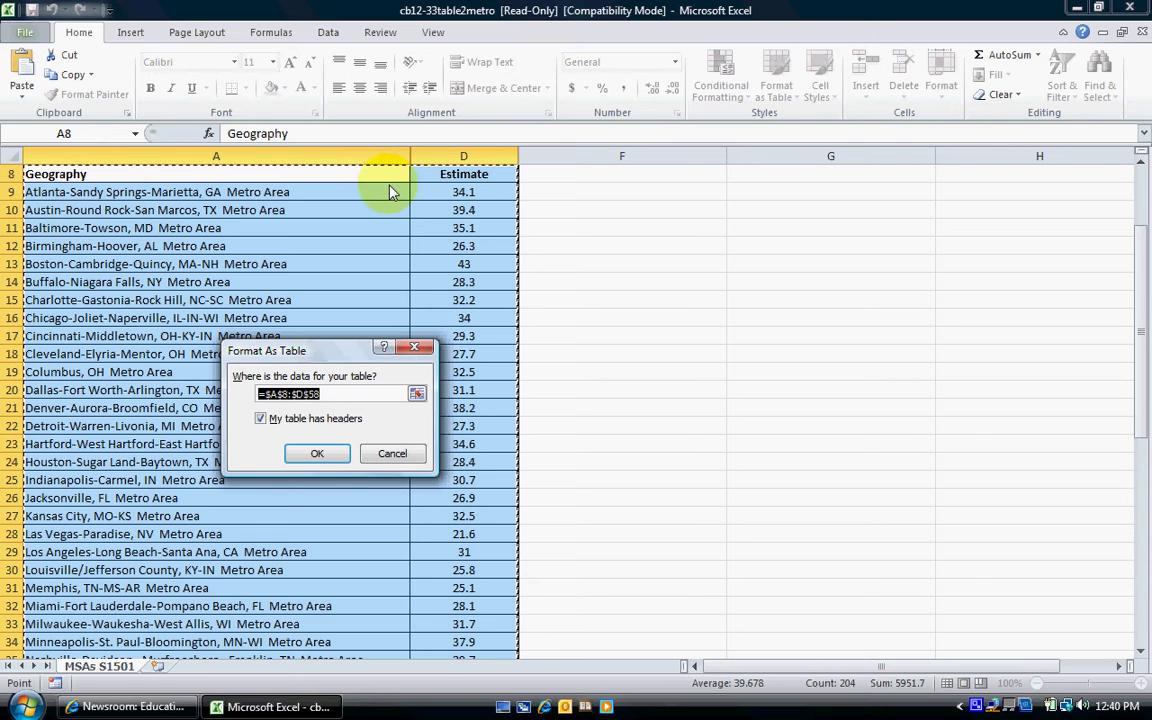
pyautogui.click(314, 456)
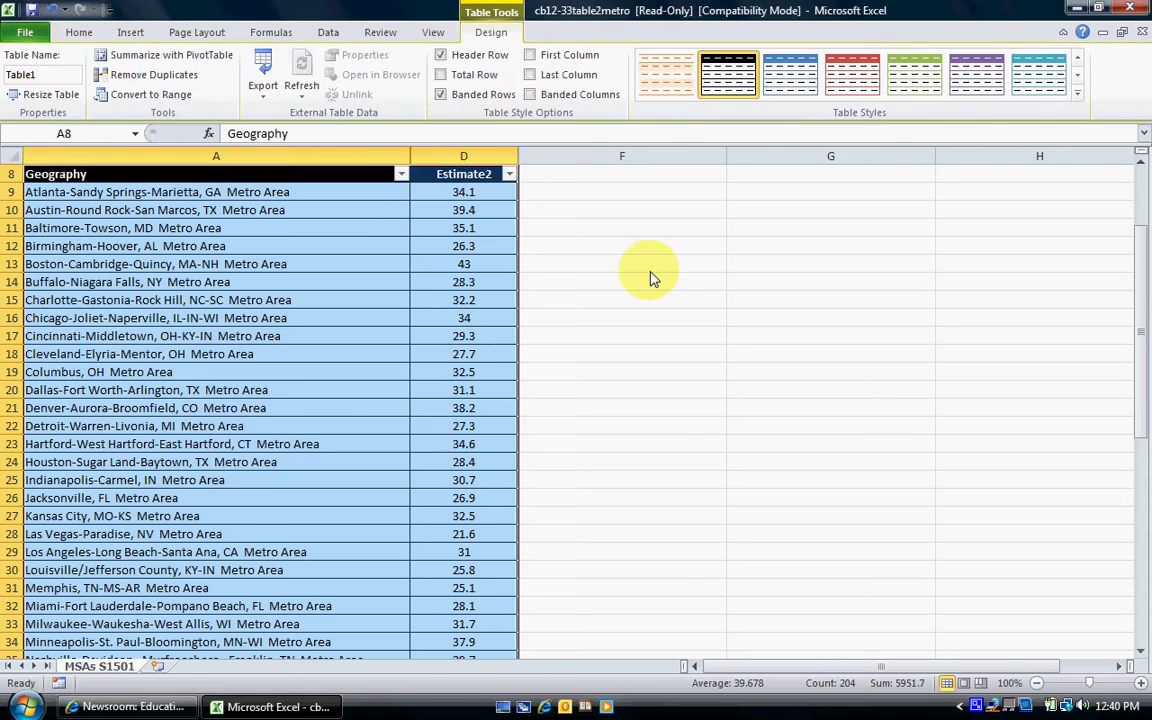
pyautogui.click(325, 245)
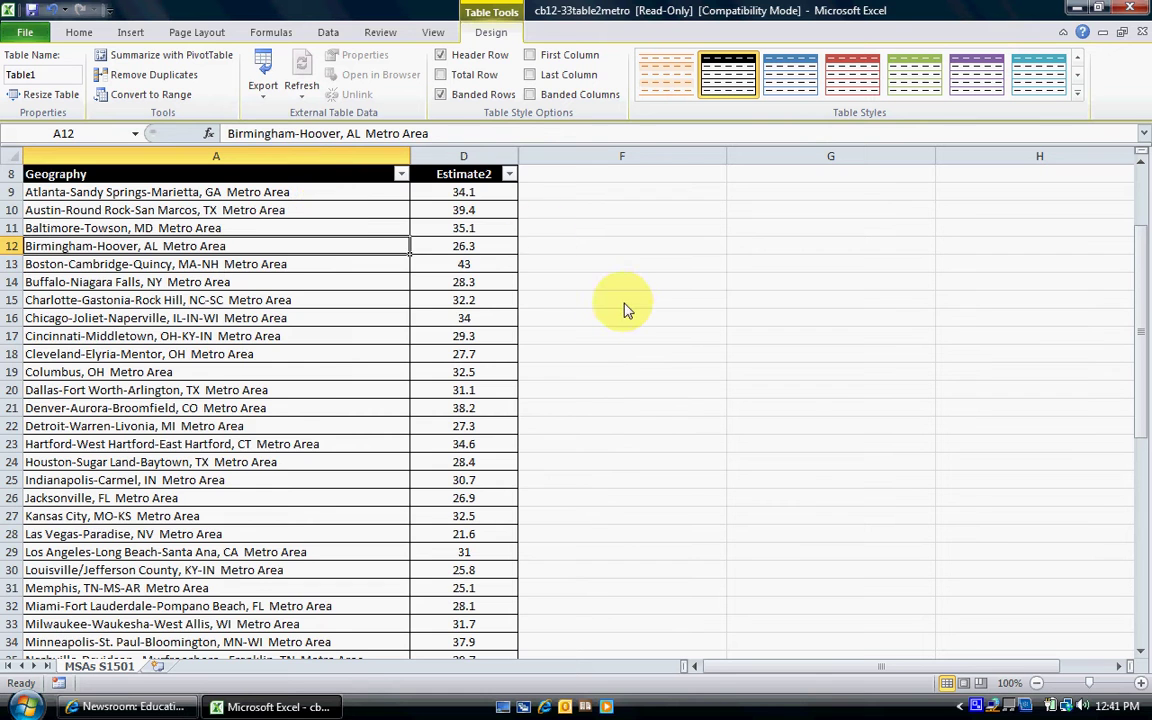
pyautogui.scroll(3, 626, 305)
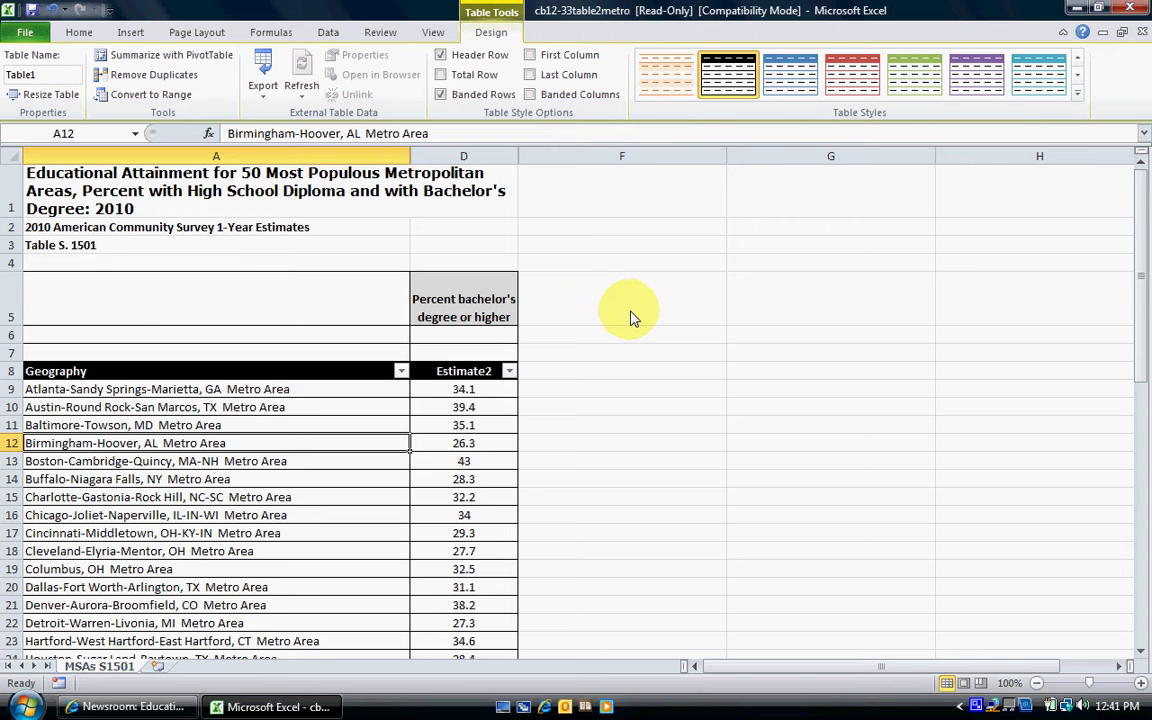
pyautogui.scroll(-1, 630, 320)
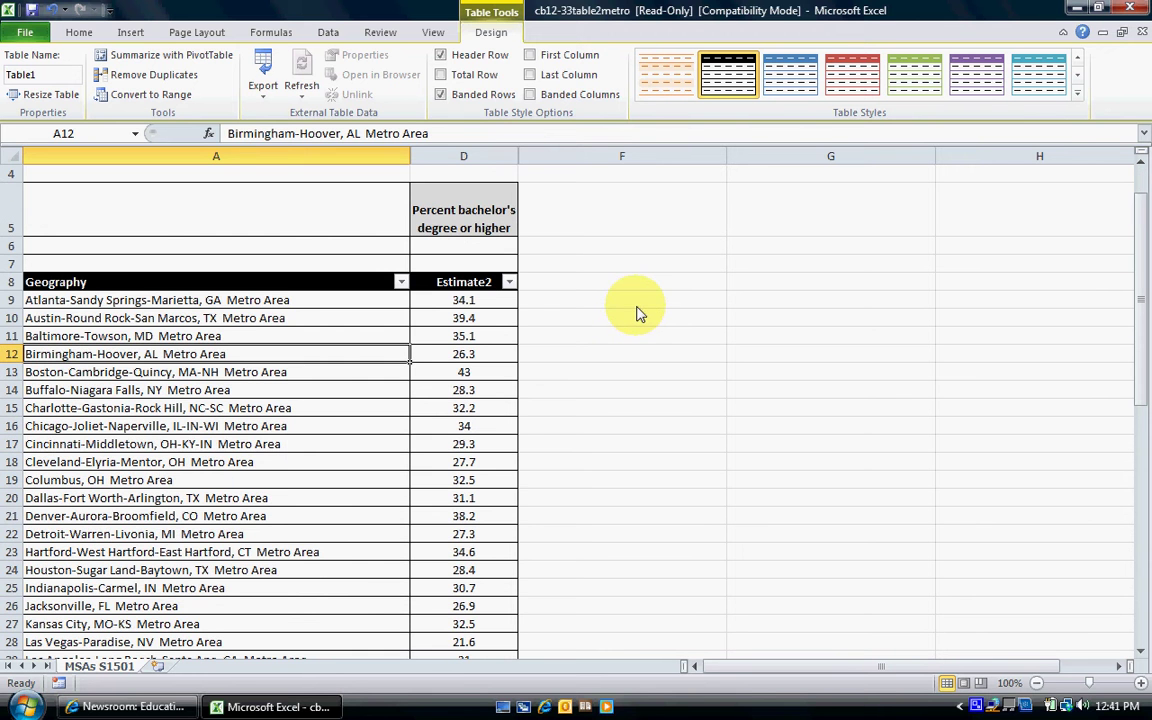
# - Sort Table1 by Estimate2 largest to smallest, putting Washington at 46.8 first
pyautogui.click(510, 283)
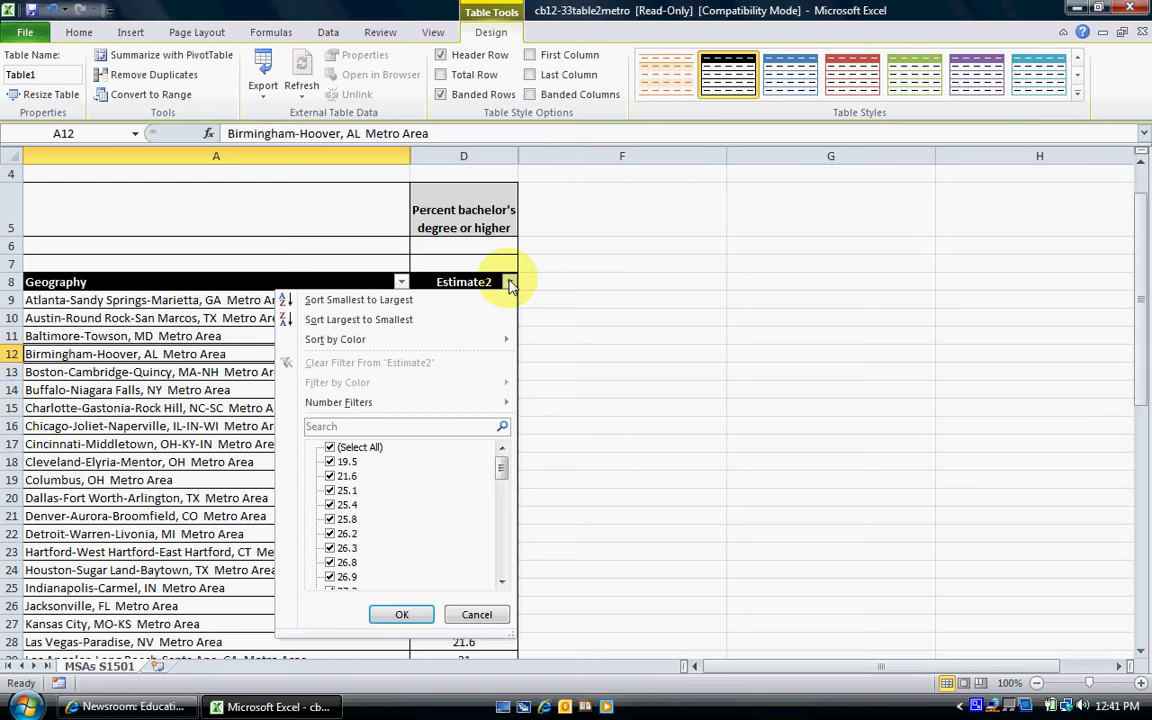
pyautogui.click(436, 322)
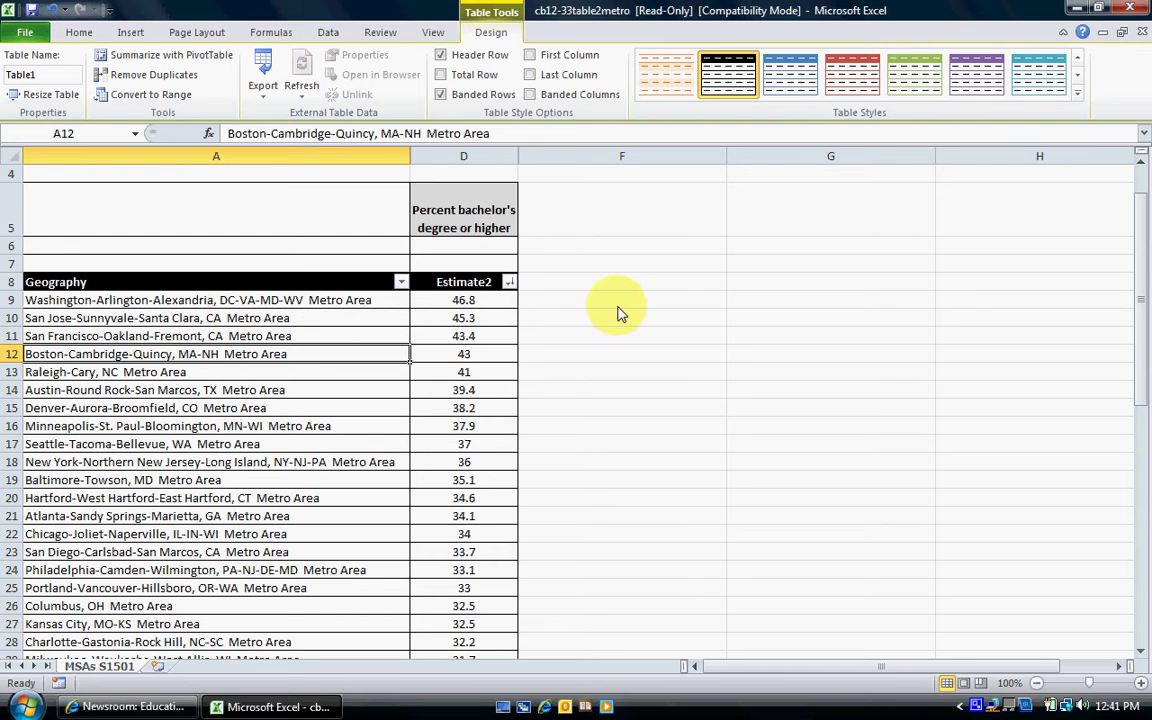
pyautogui.scroll(1, 612, 309)
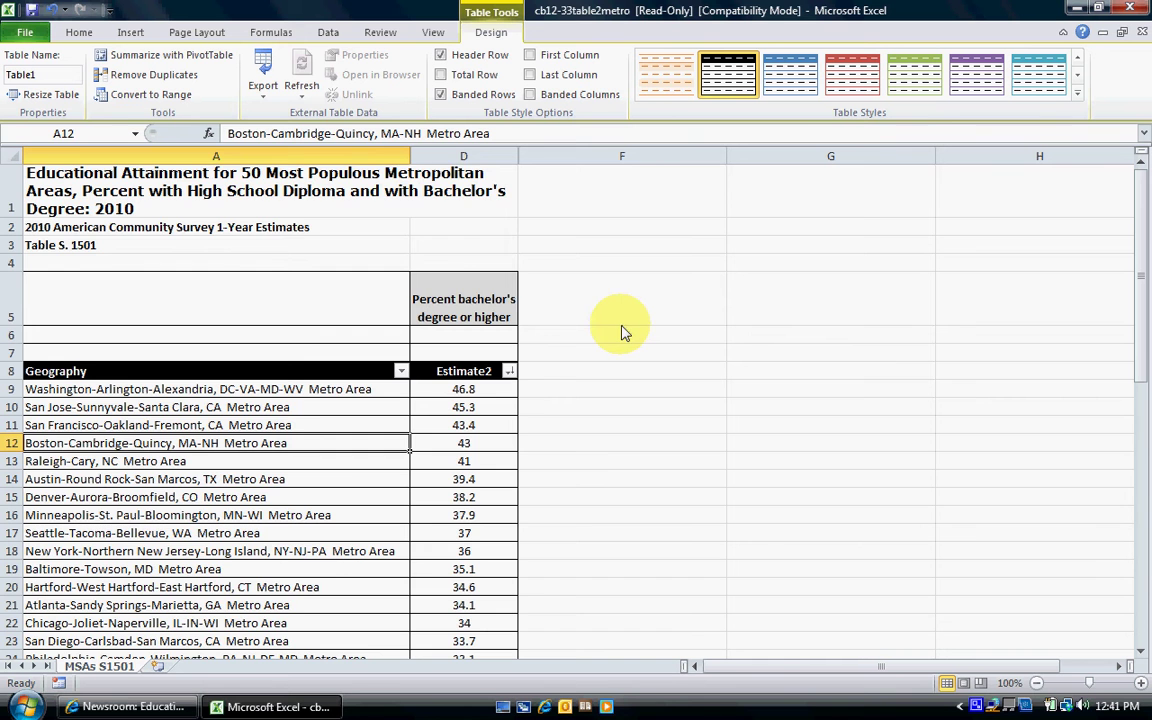
pyautogui.scroll(-15, 620, 330)
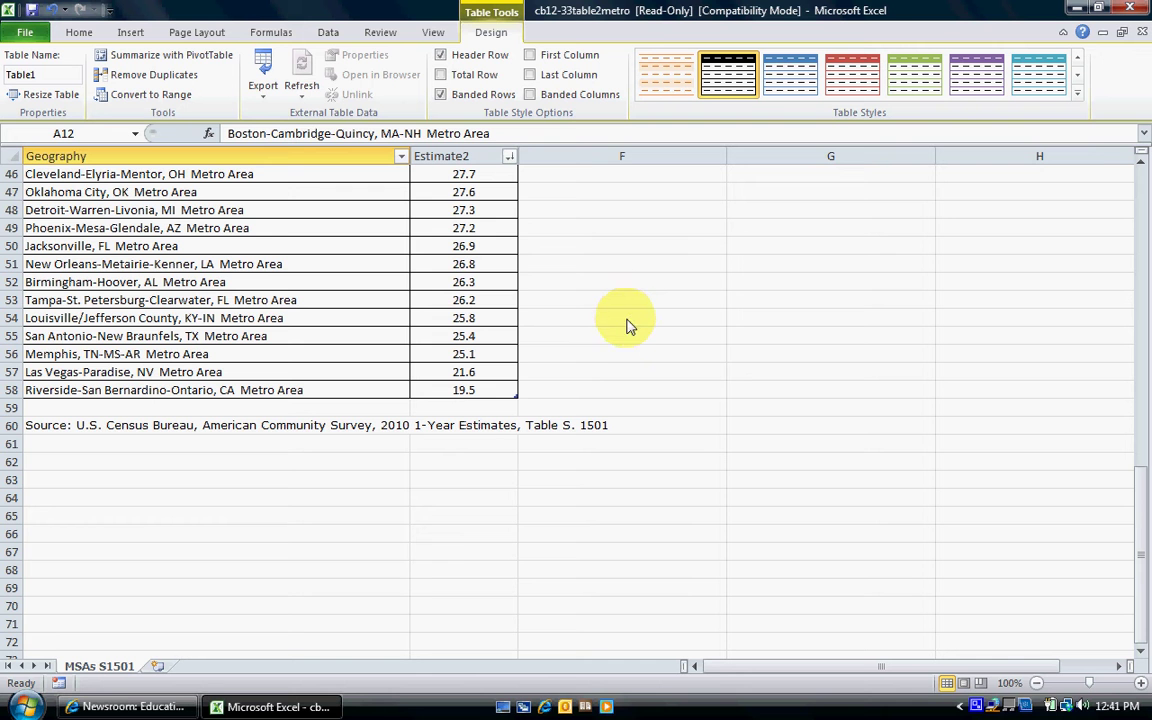
pyautogui.scroll(15, 620, 318)
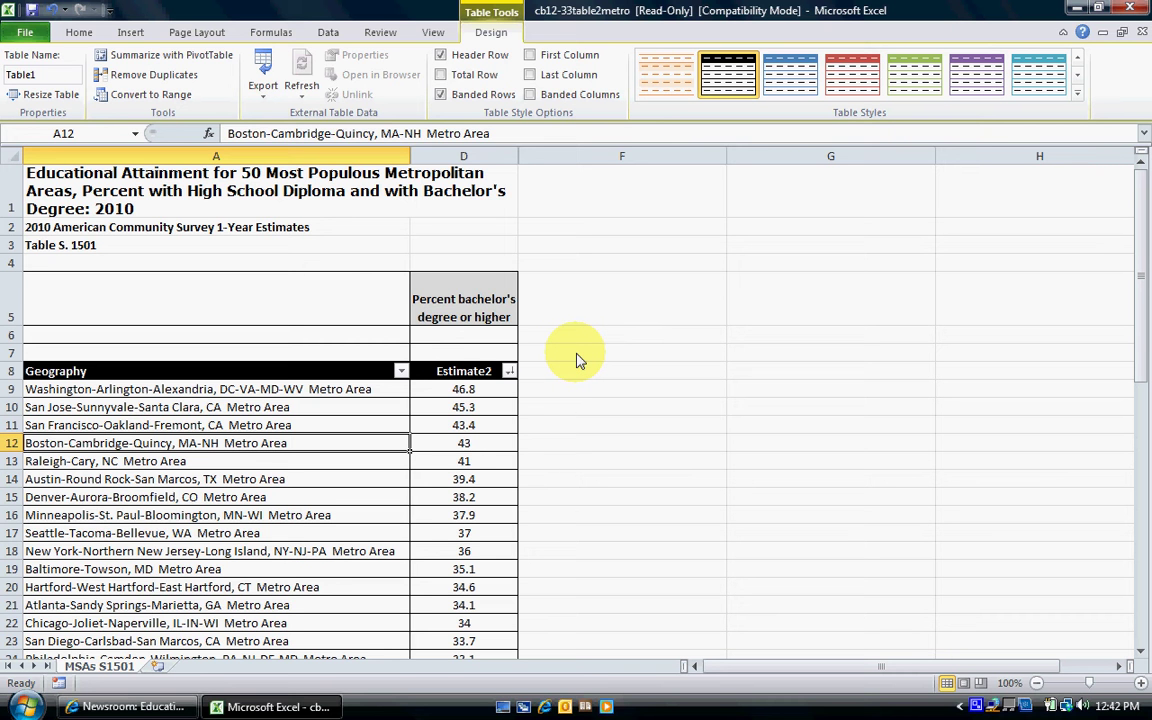
# - Open the Top 10 number filter dialog for the Estimate2 column
pyautogui.click(508, 372)
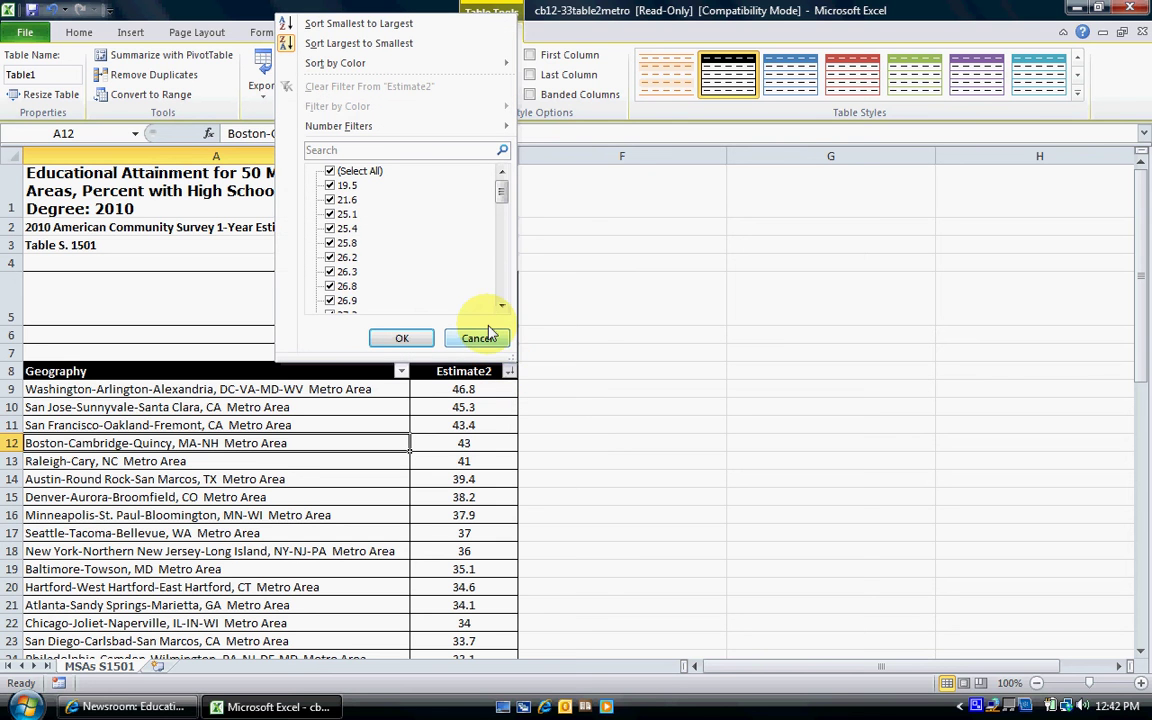
pyautogui.moveTo(366, 135)
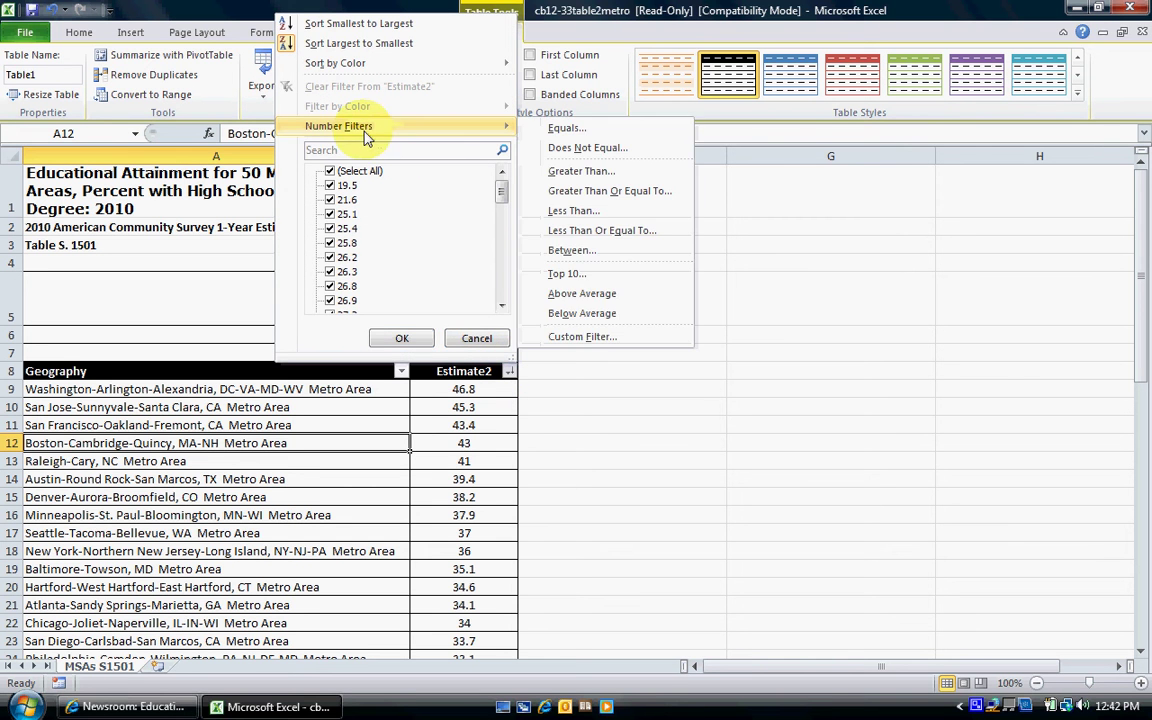
pyautogui.click(612, 283)
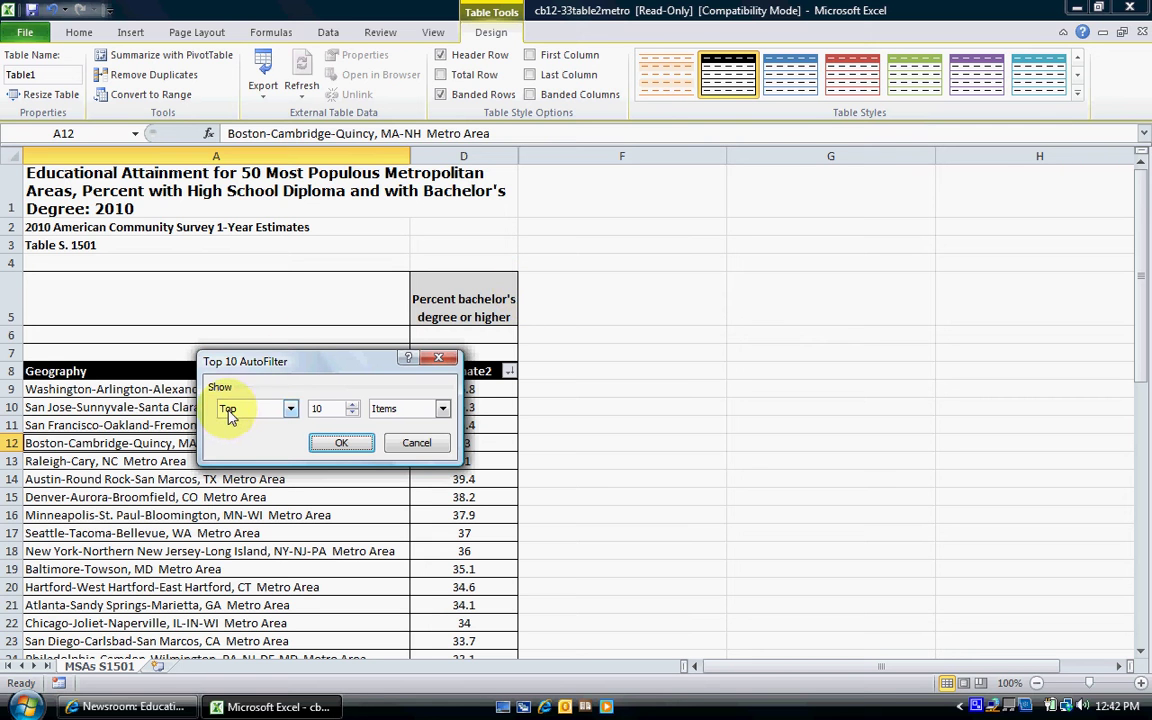
# - Apply a Top 10 Items filter, leaving 10 of 50 metro areas showing
pyautogui.click(290, 408)
pyautogui.click(277, 437)
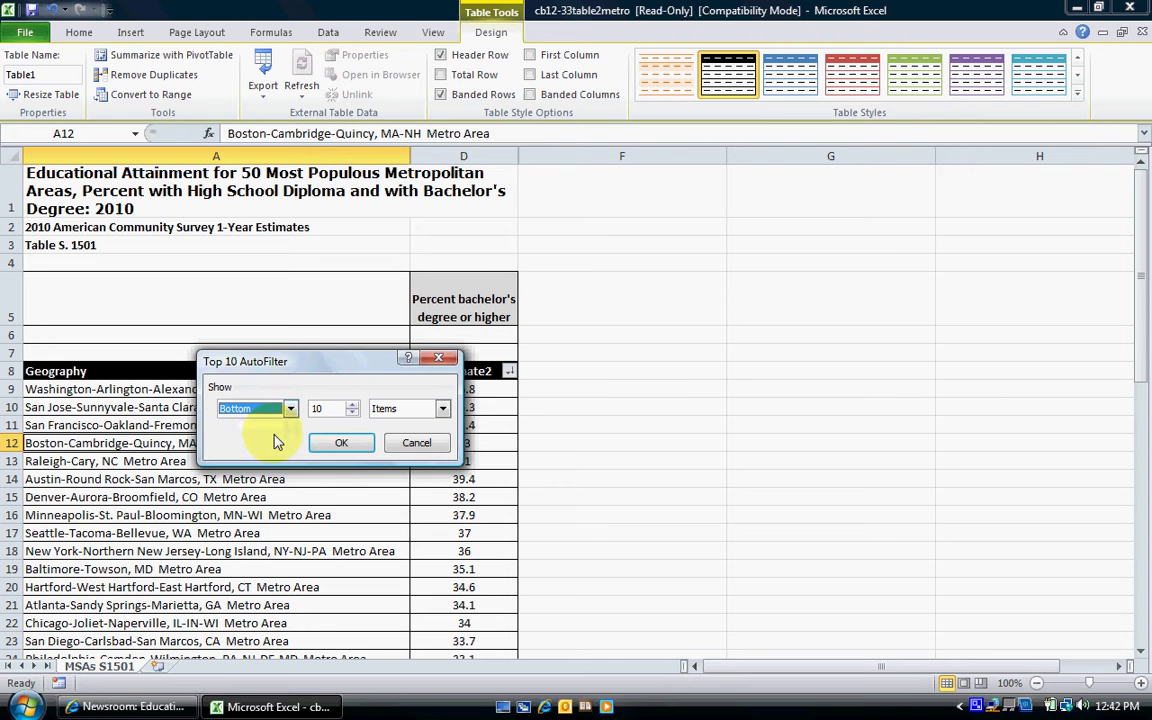
pyautogui.click(290, 408)
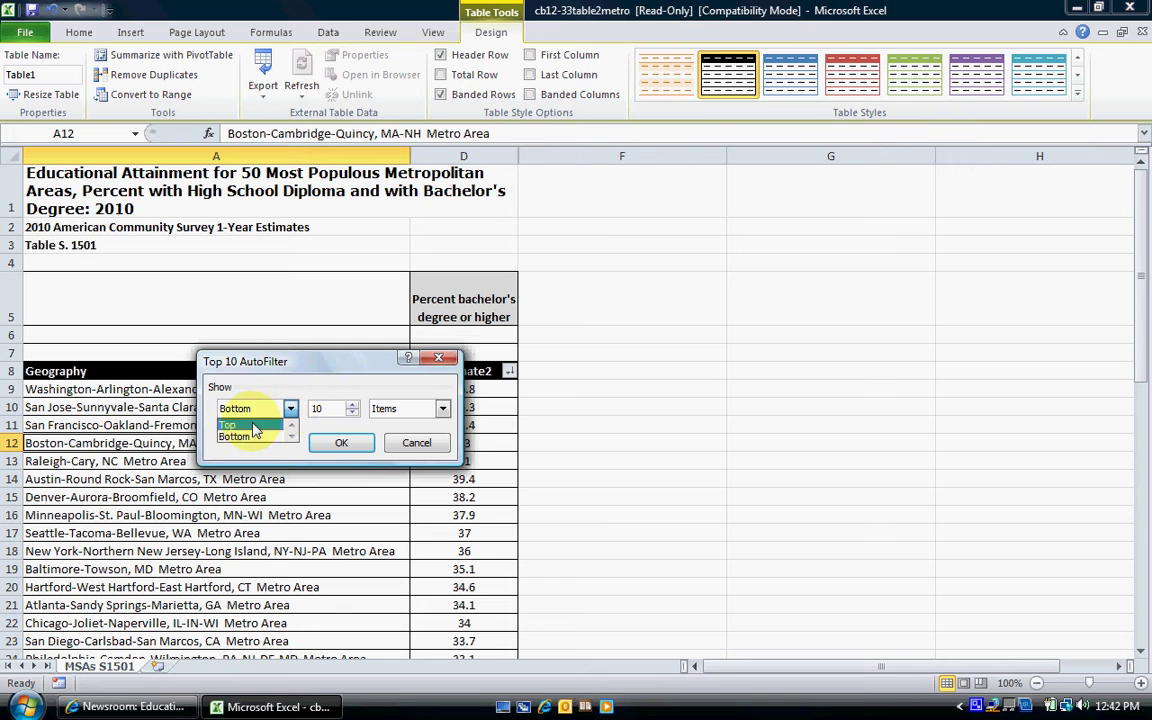
pyautogui.click(258, 425)
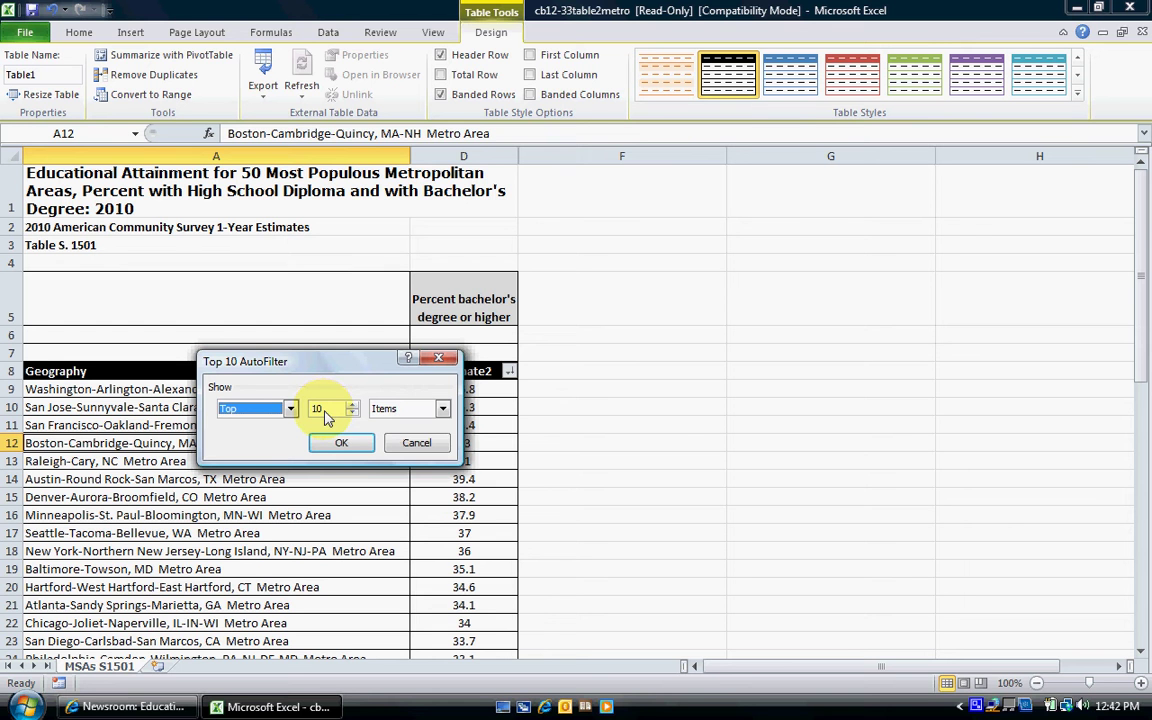
pyautogui.click(442, 409)
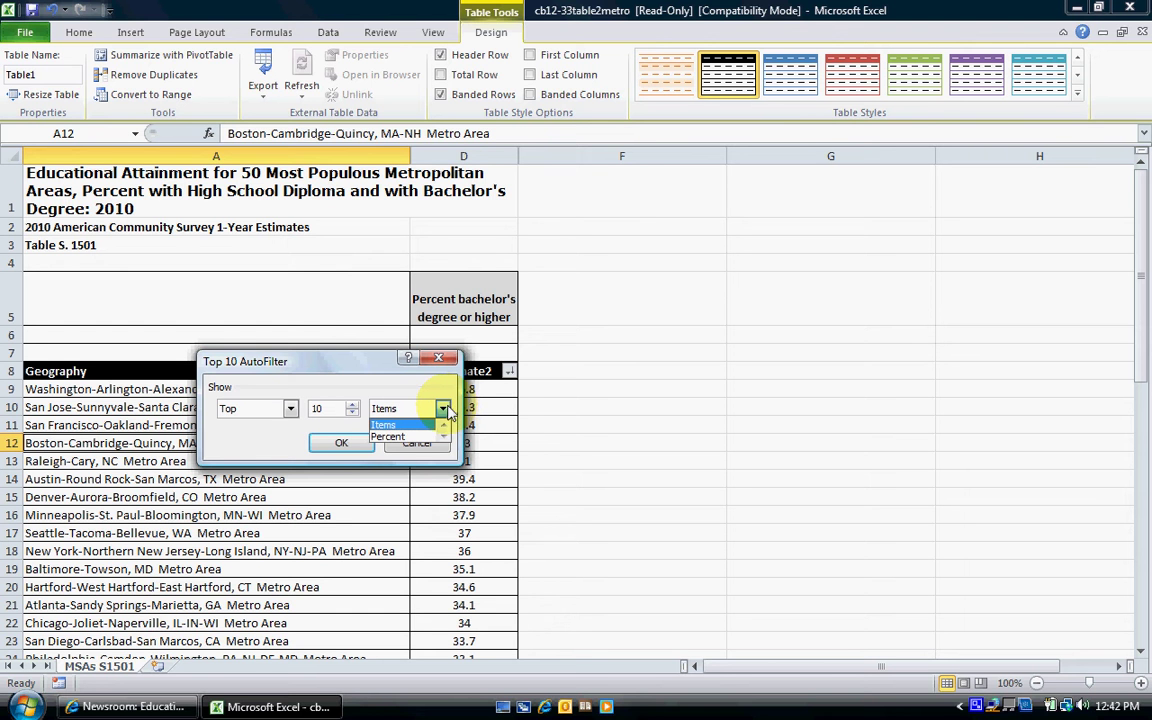
pyautogui.click(448, 410)
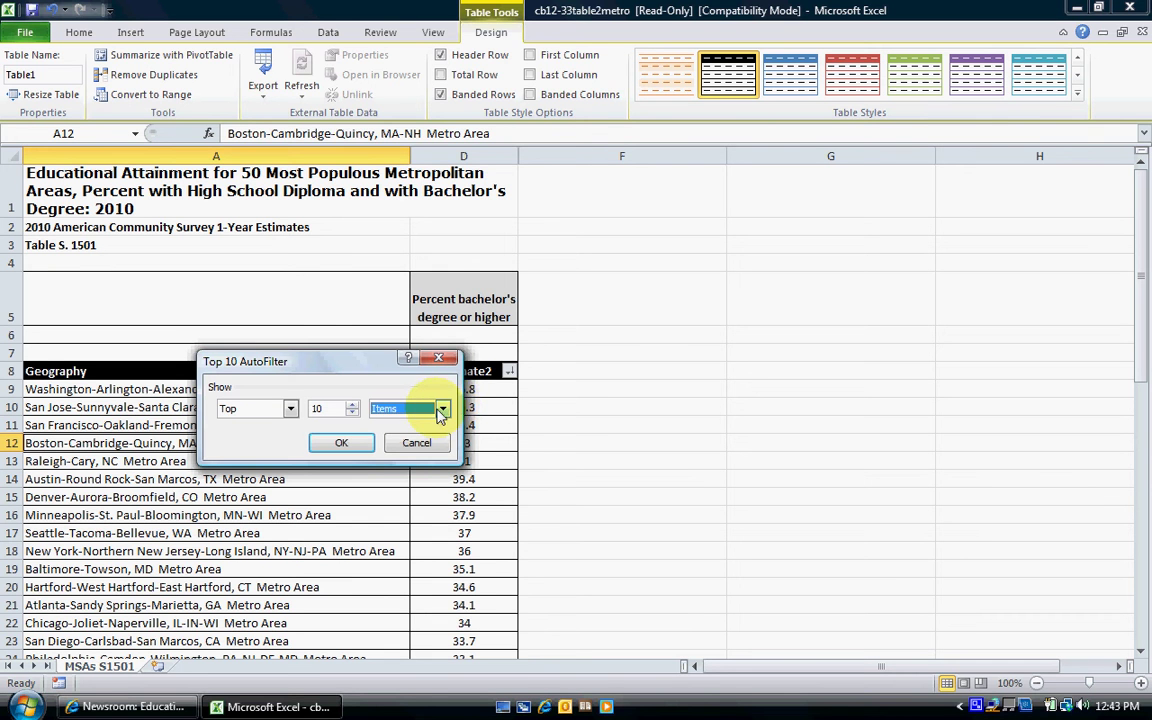
pyautogui.click(341, 443)
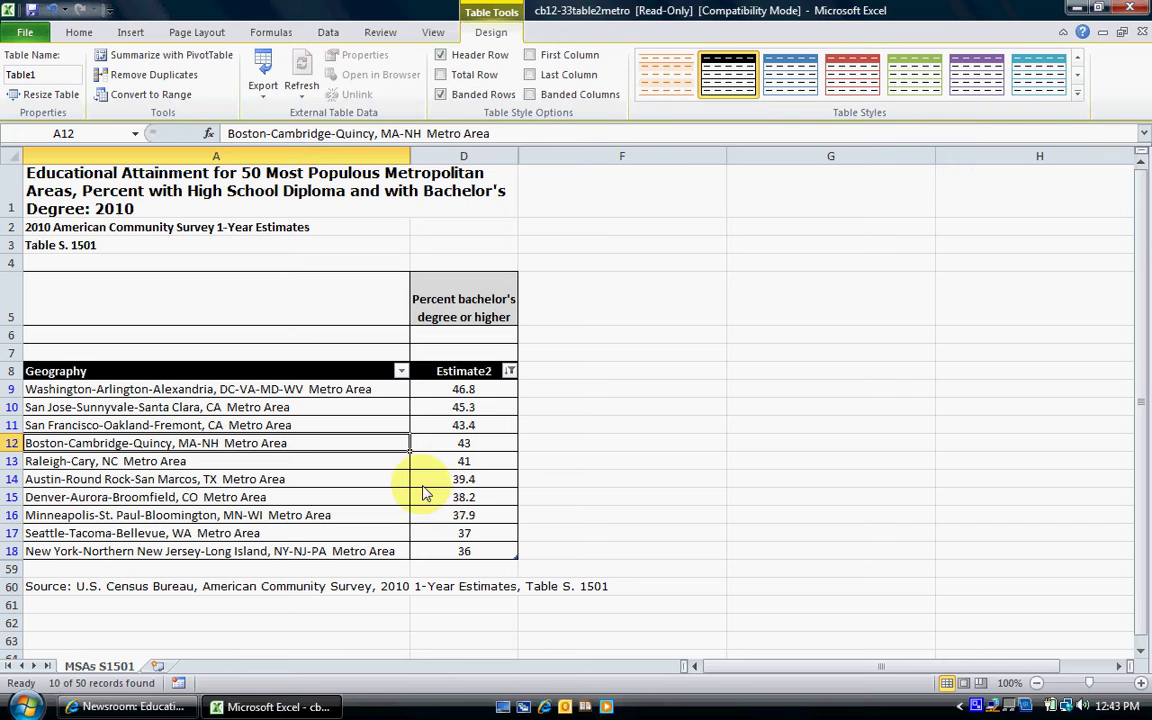
# - Select rows 8 to 18: the header plus the ten filtered names and Estimate2 values
pyautogui.moveTo(72, 368); pyautogui.dragTo(465, 555)
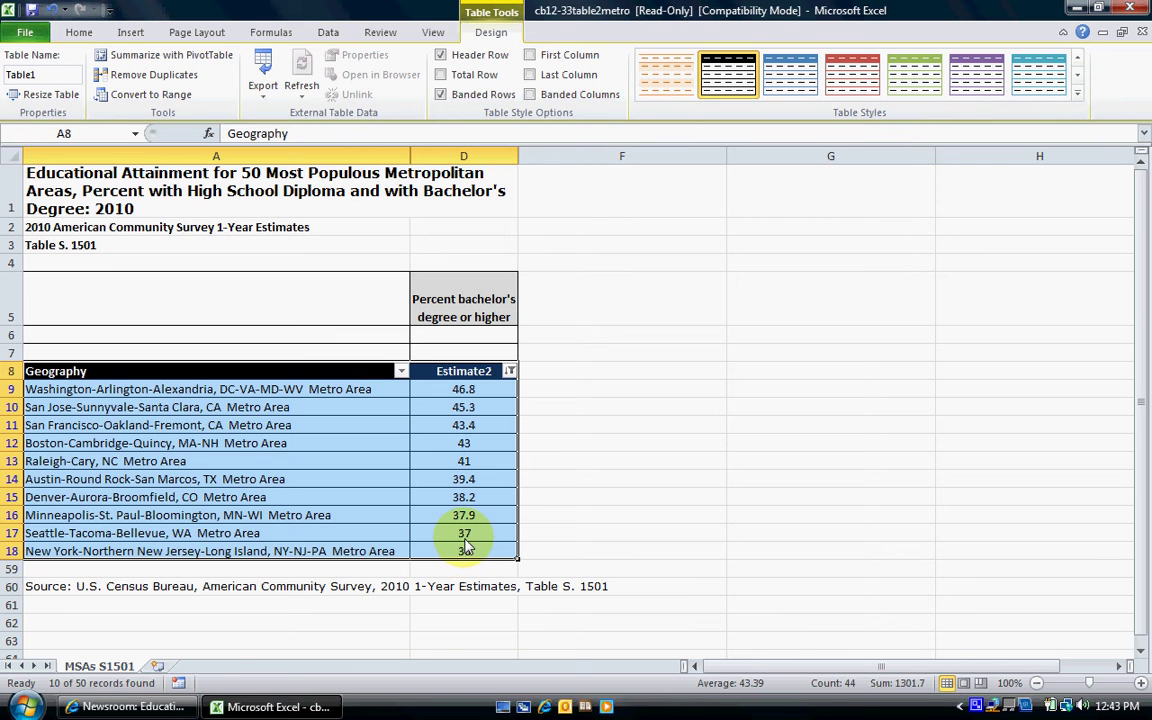
# - In the full Insert Chart dialog, pick the Clustered Bar chart type
pyautogui.click(130, 36)
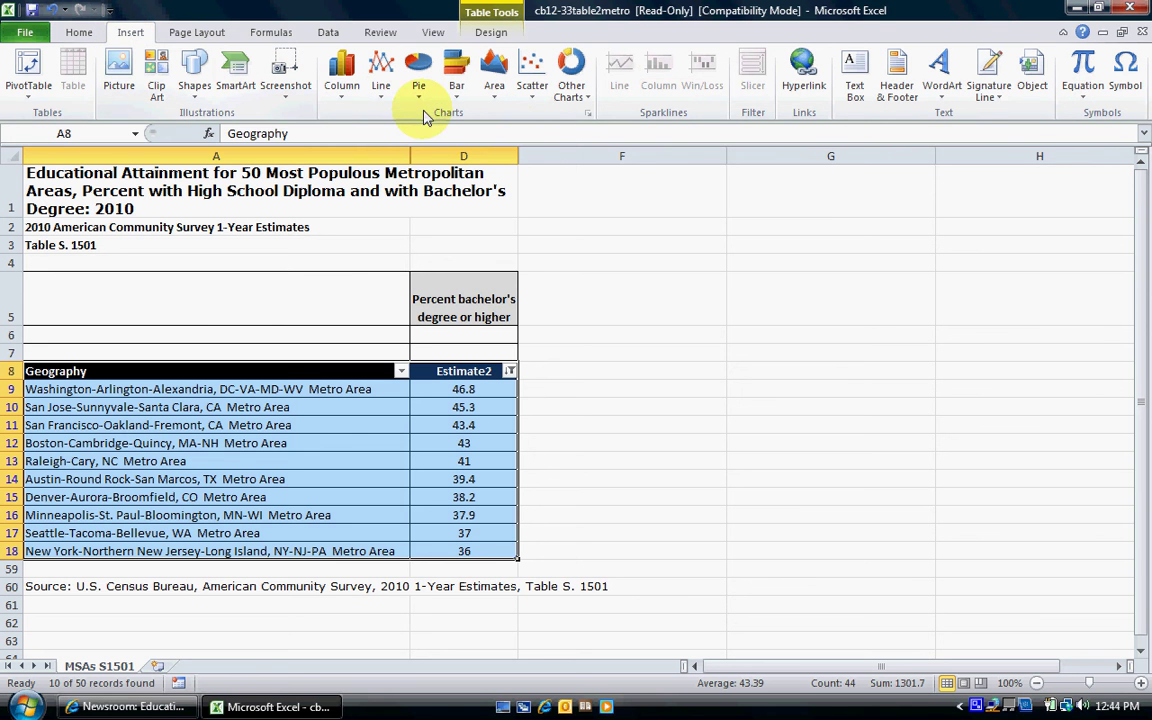
pyautogui.click(589, 117)
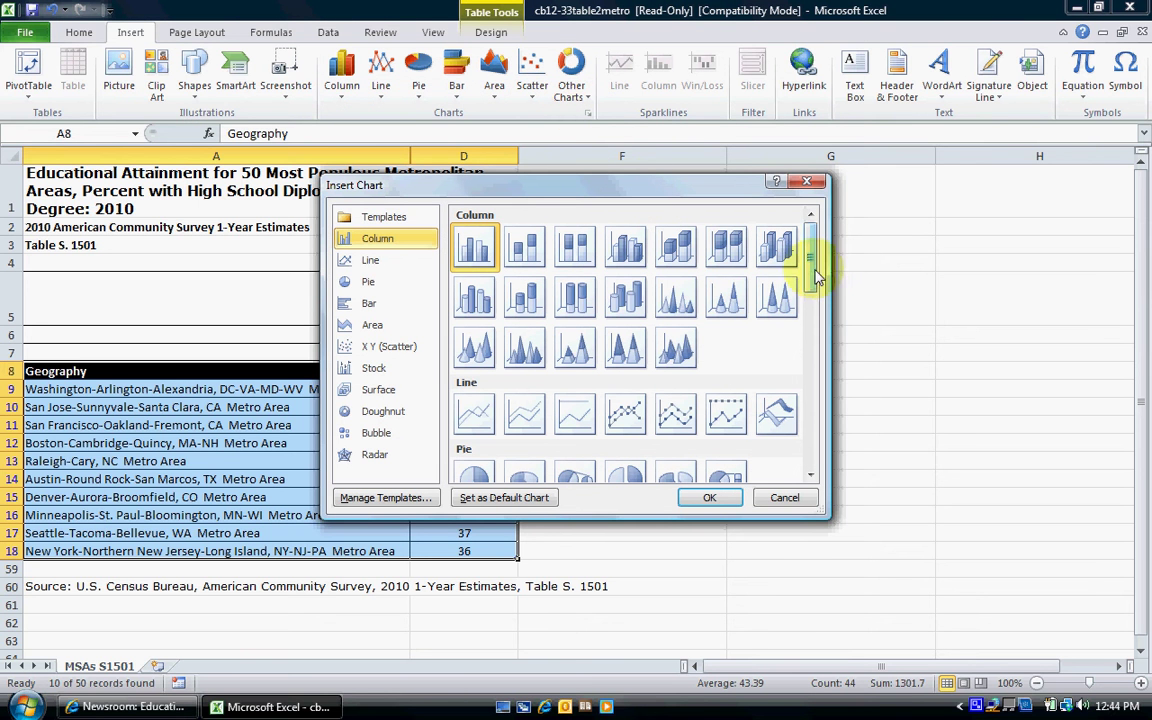
pyautogui.moveTo(815, 275); pyautogui.dragTo(813, 323)
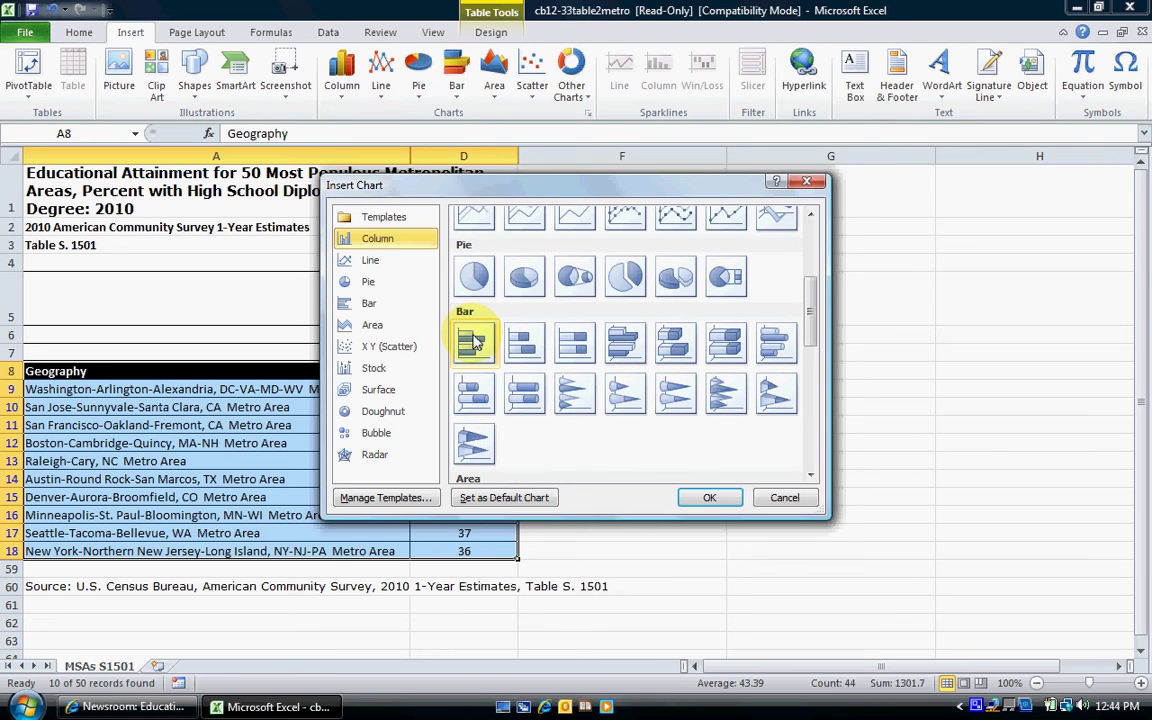
pyautogui.click(476, 342)
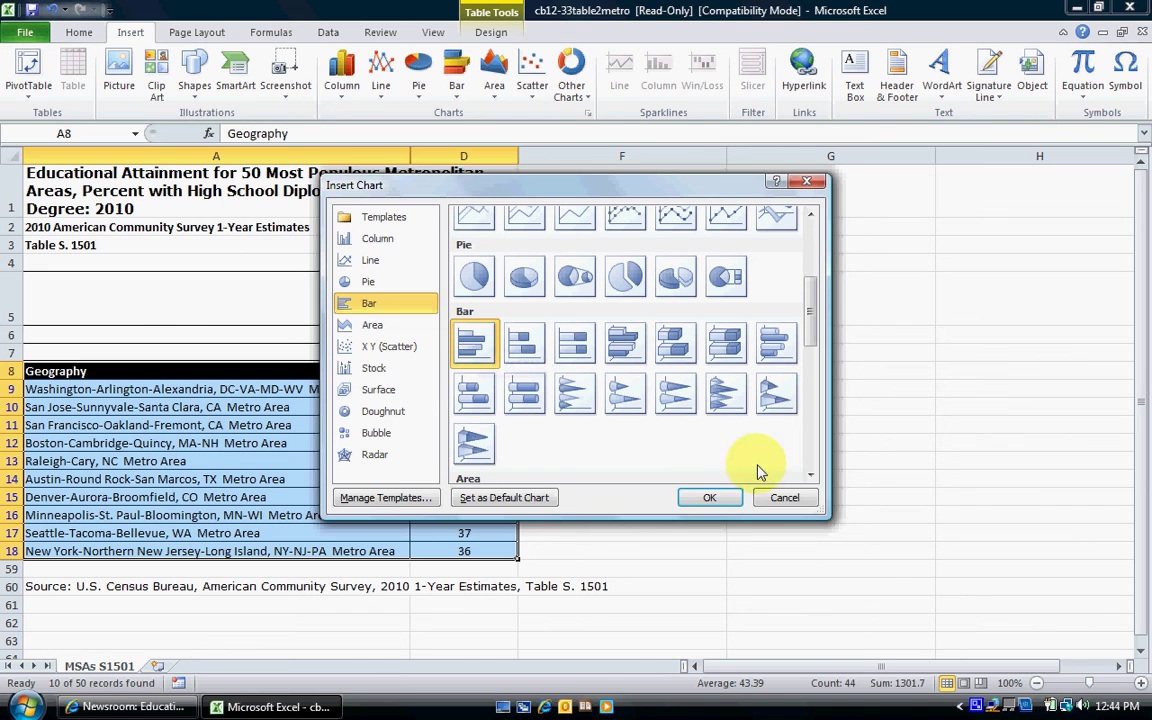
# - Insert the clustered bar chart, move it right of the table, enlarge it, and delete the selected element
pyautogui.click(710, 498)
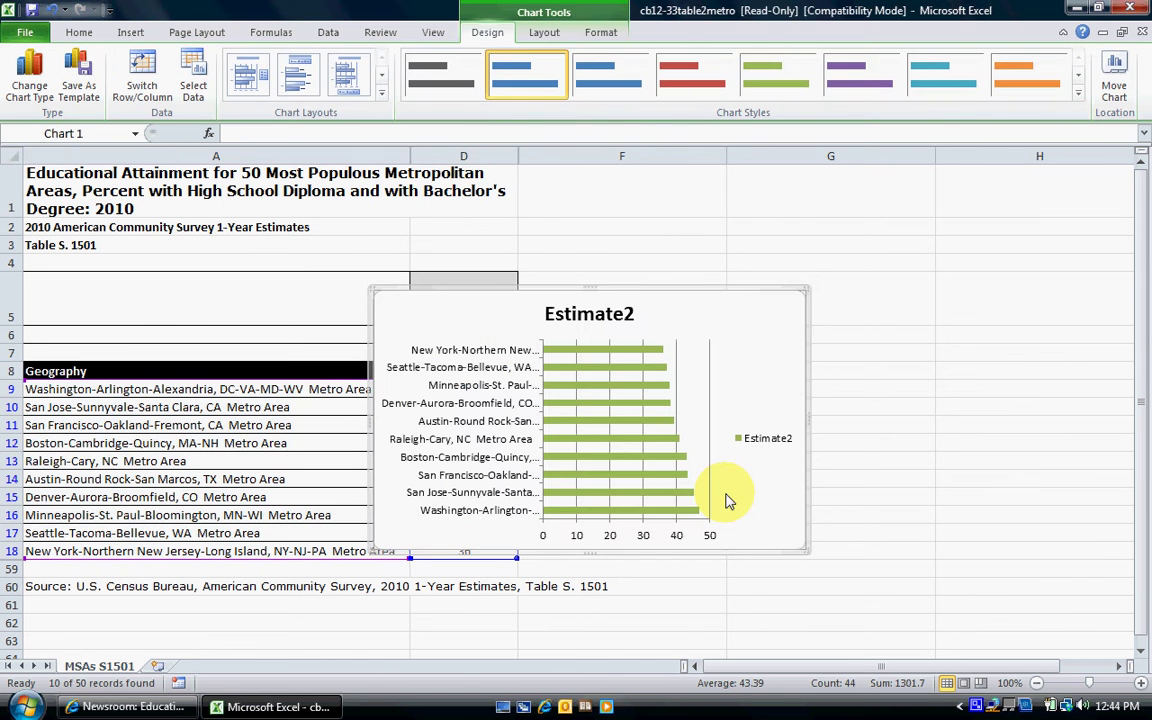
pyautogui.moveTo(785, 295); pyautogui.dragTo(909, 208)
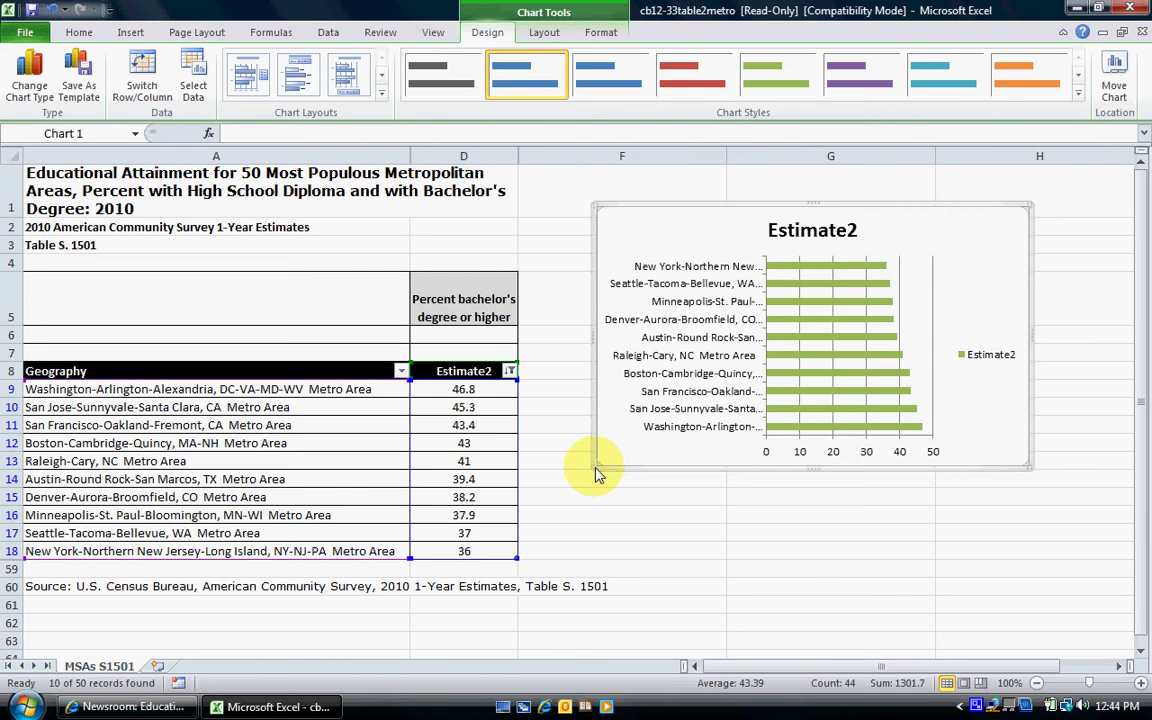
pyautogui.moveTo(596, 470); pyautogui.dragTo(585, 482)
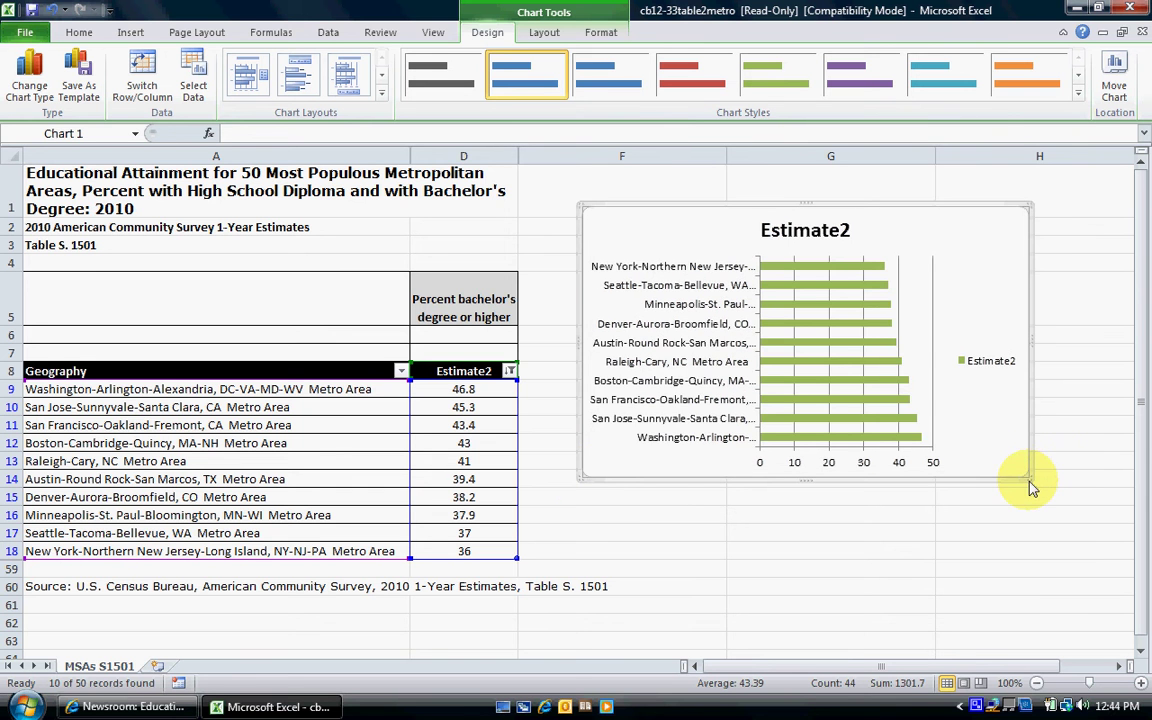
pyautogui.moveTo(1031, 481); pyautogui.dragTo(1041, 493)
pyautogui.click(975, 362)
pyautogui.press('Delete')
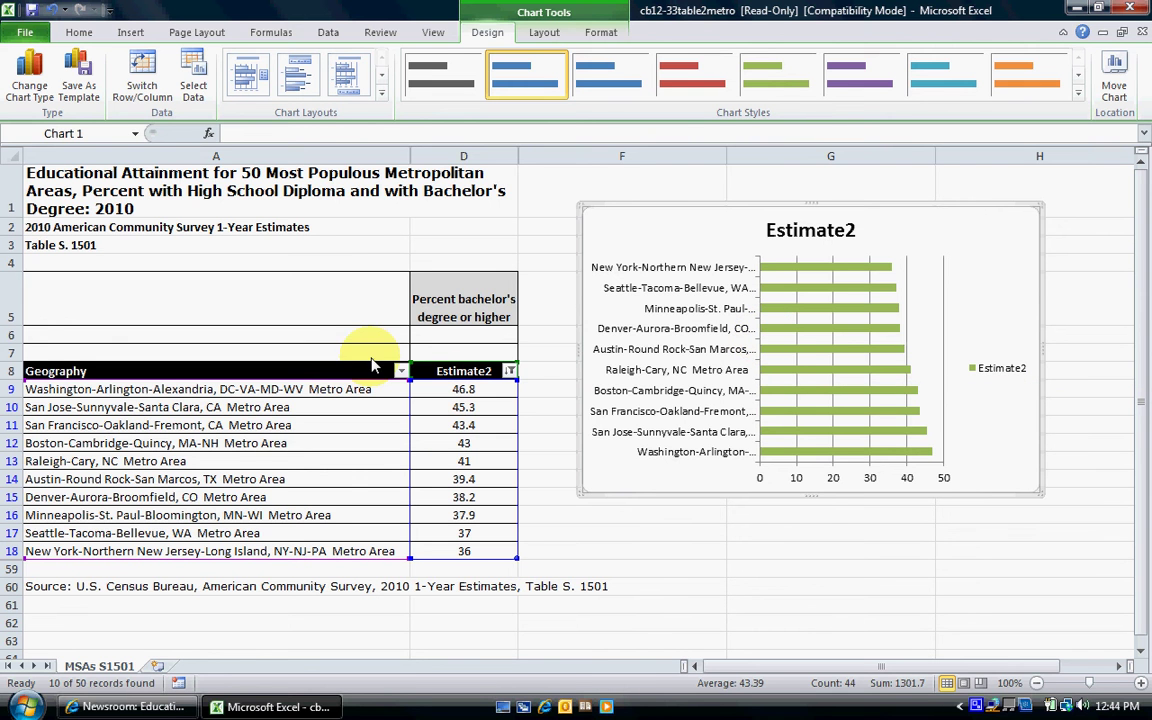
# - Set the metro name axis to categories in reverse order, putting Washington-Arlington at the top
pyautogui.click(660, 297)
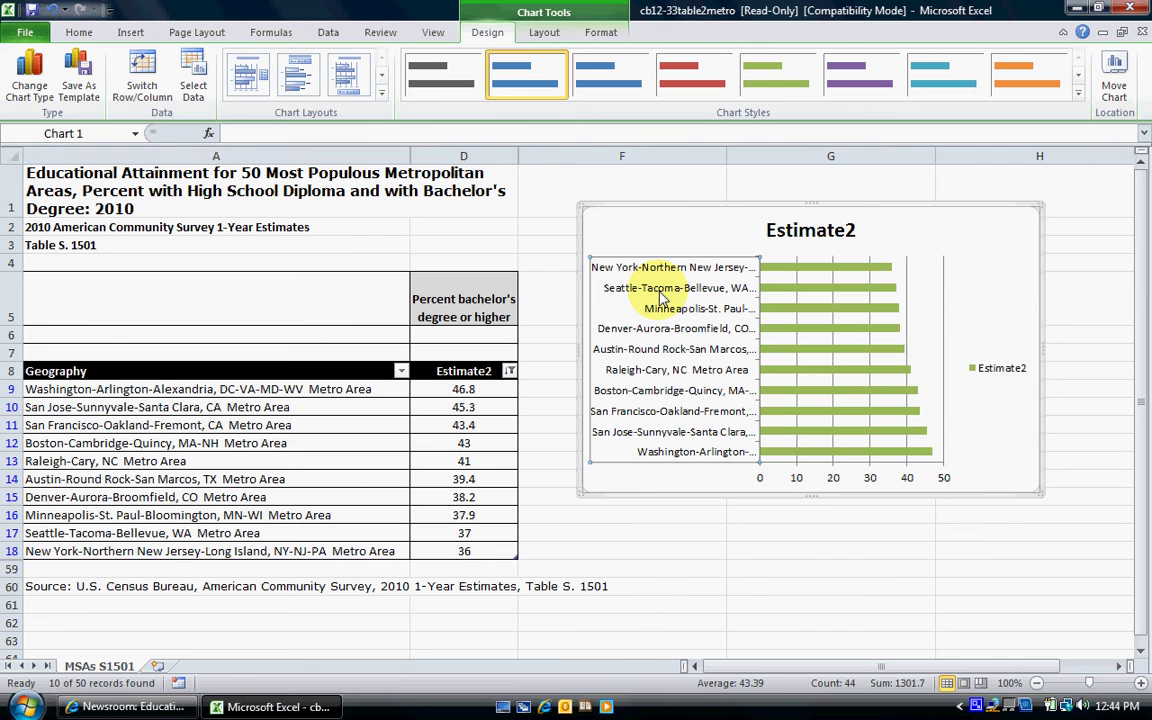
pyautogui.click(658, 327)
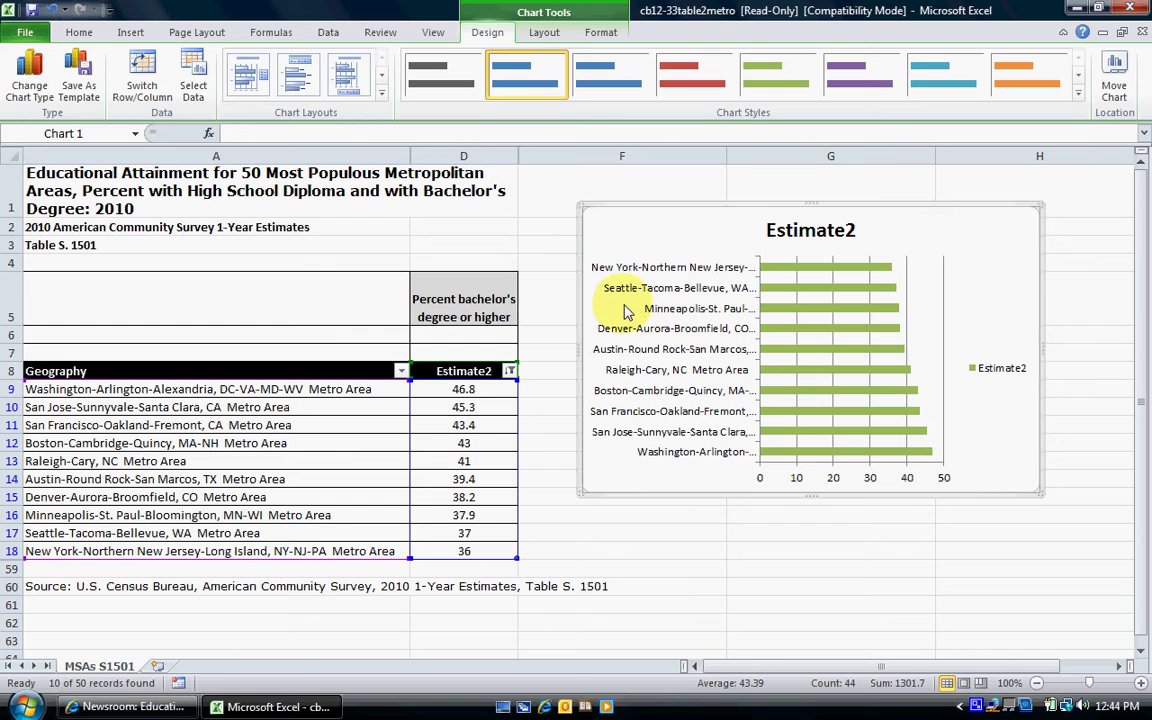
pyautogui.click(608, 276)
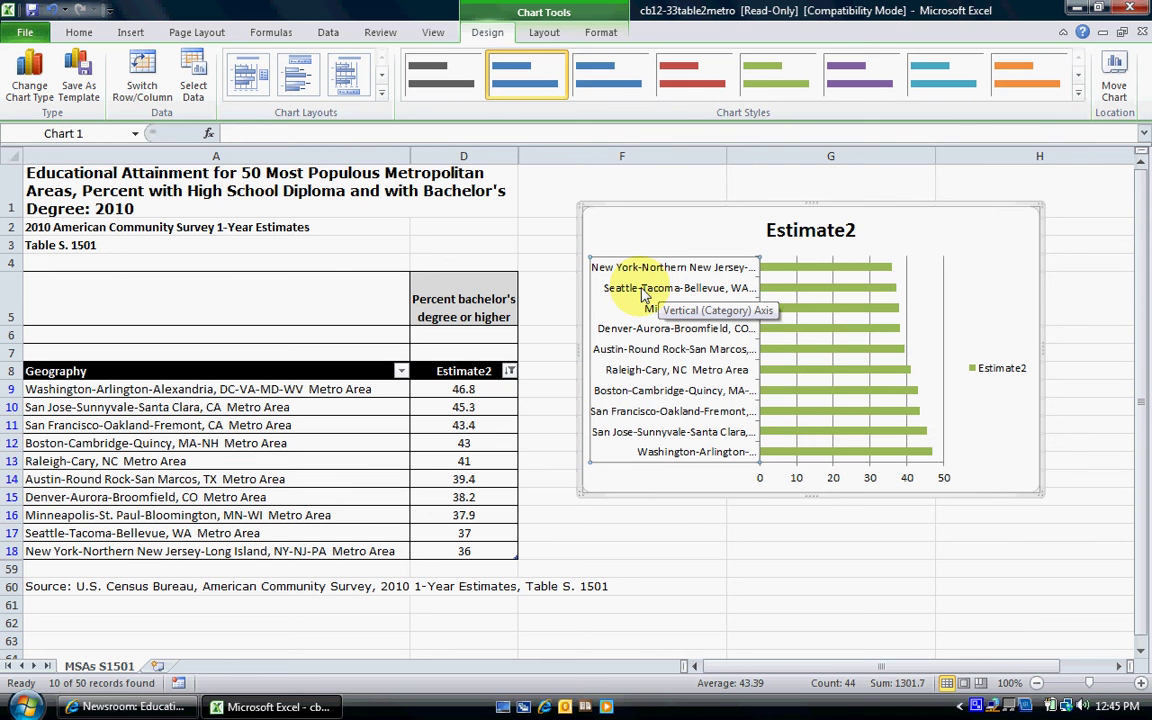
pyautogui.rightClick(645, 294)
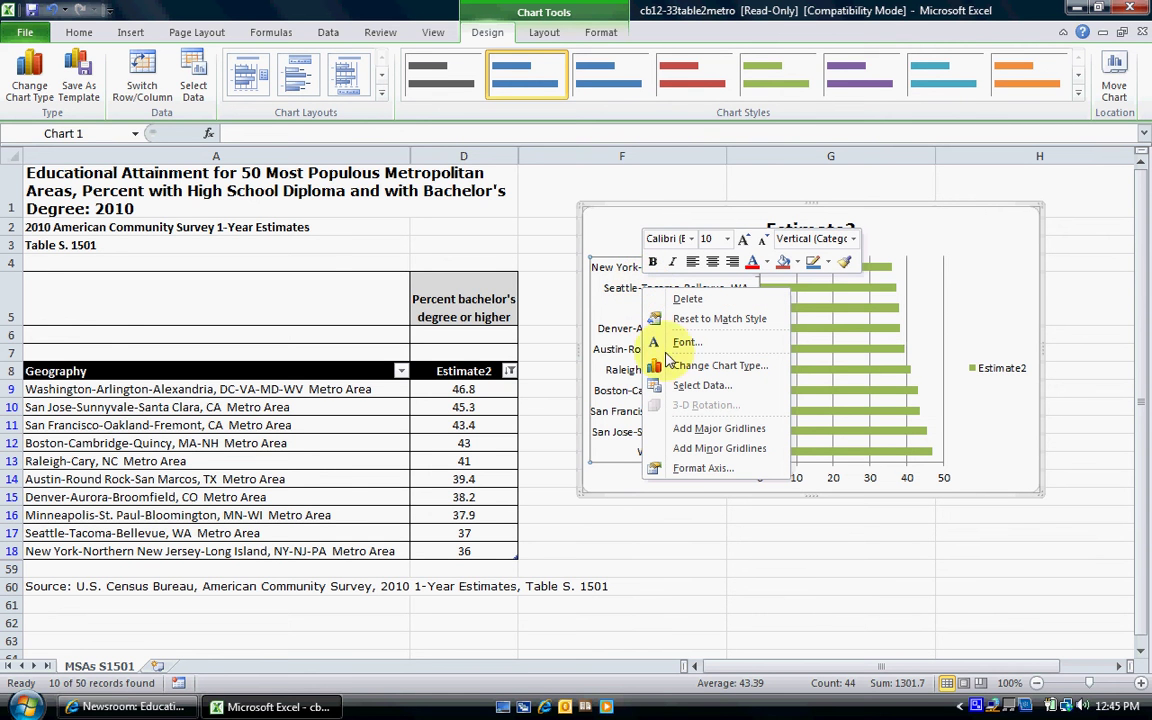
pyautogui.click(697, 469)
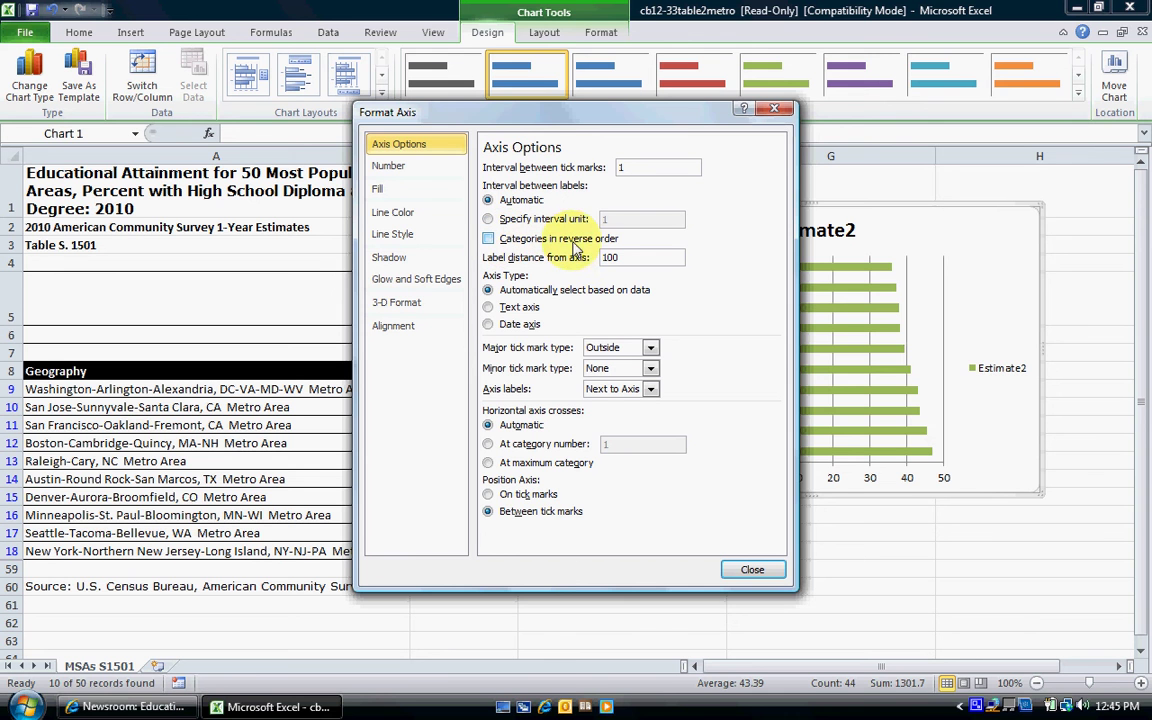
pyautogui.click(489, 239)
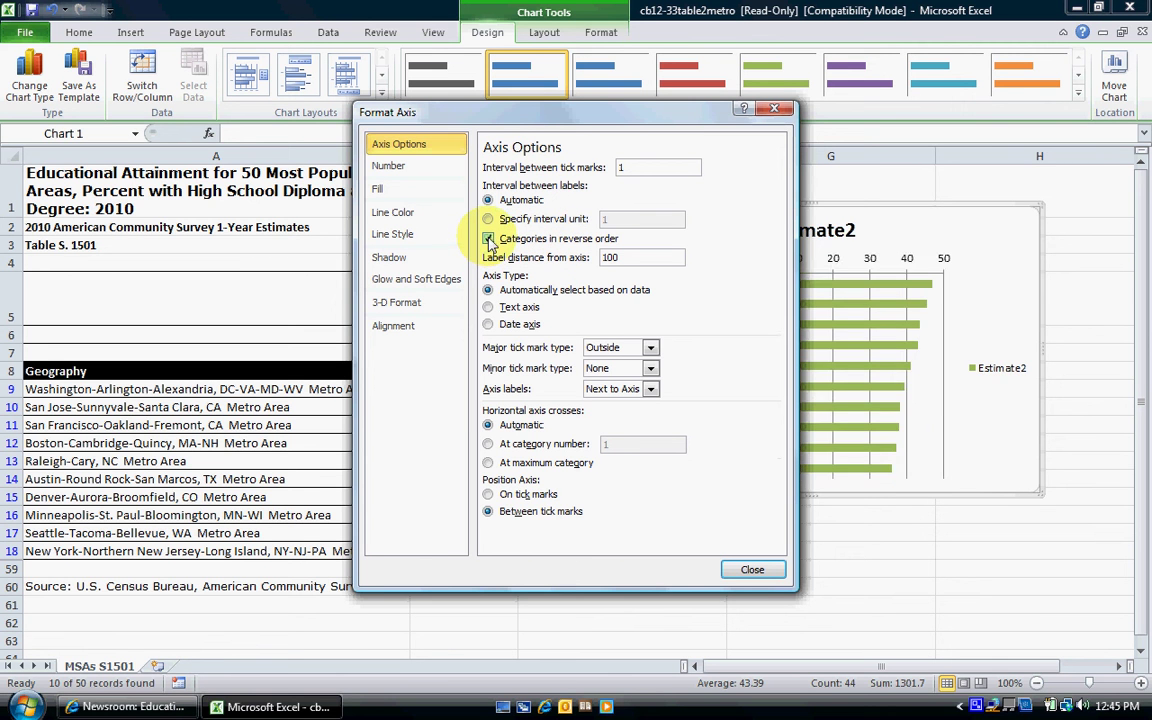
pyautogui.click(748, 571)
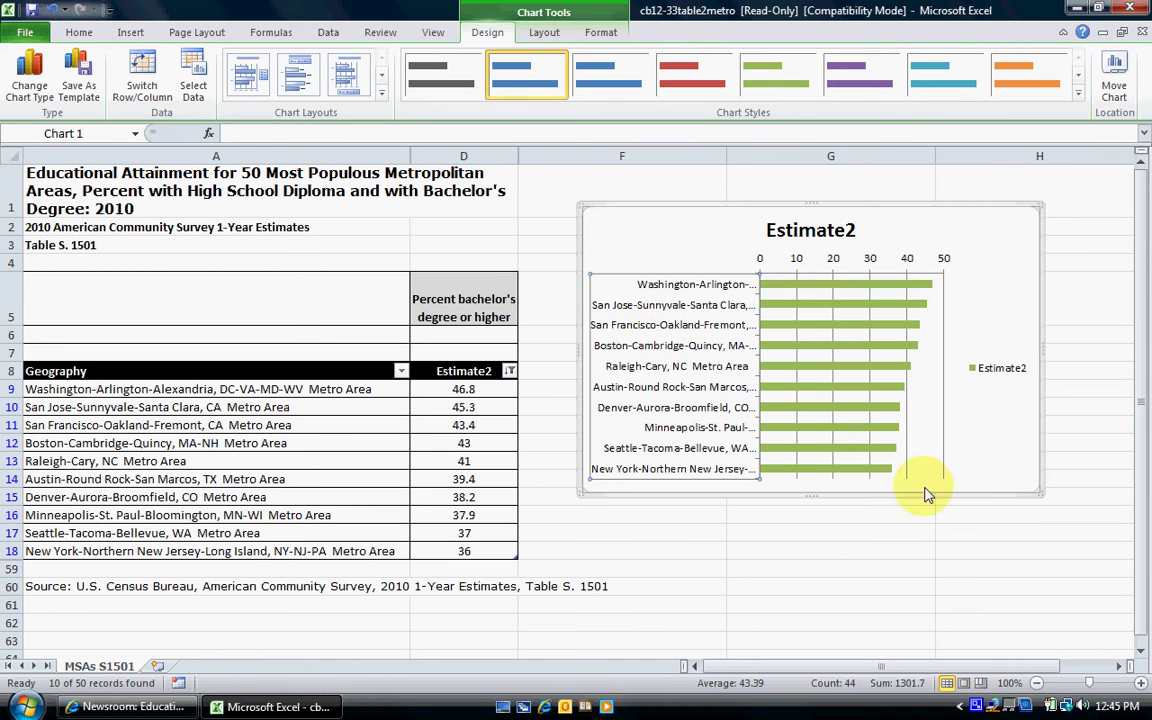
# - Widen the chart from its lower-right corner so metro names show fully, then show Chart Tools Layout
pyautogui.moveTo(1041, 496); pyautogui.dragTo(1075, 515)
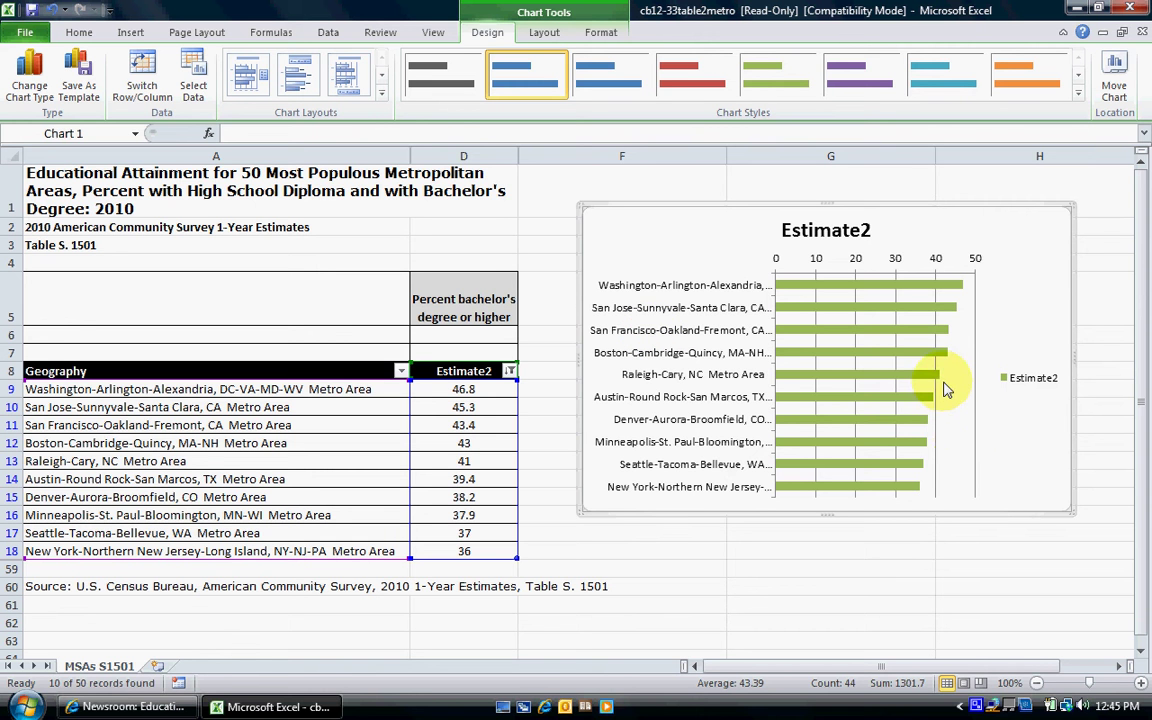
pyautogui.click(540, 35)
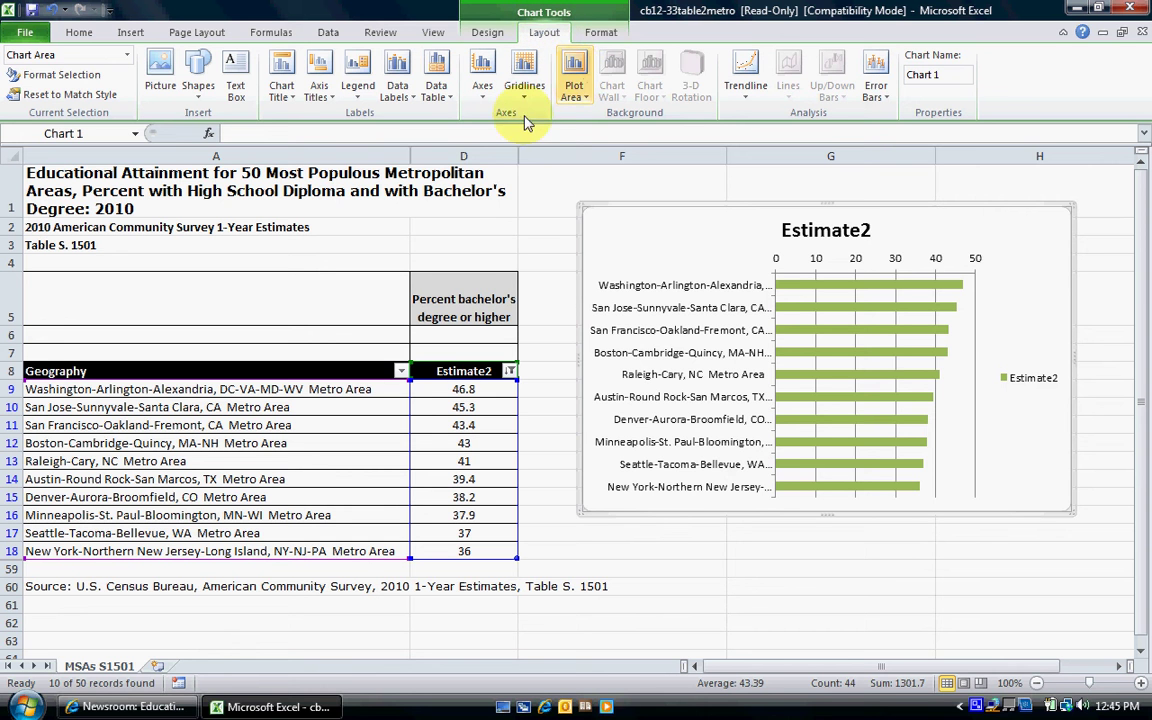
# - Add Inside End data labels to every bar, from 46.8 for Washington to 36 for New York
pyautogui.click(410, 102)
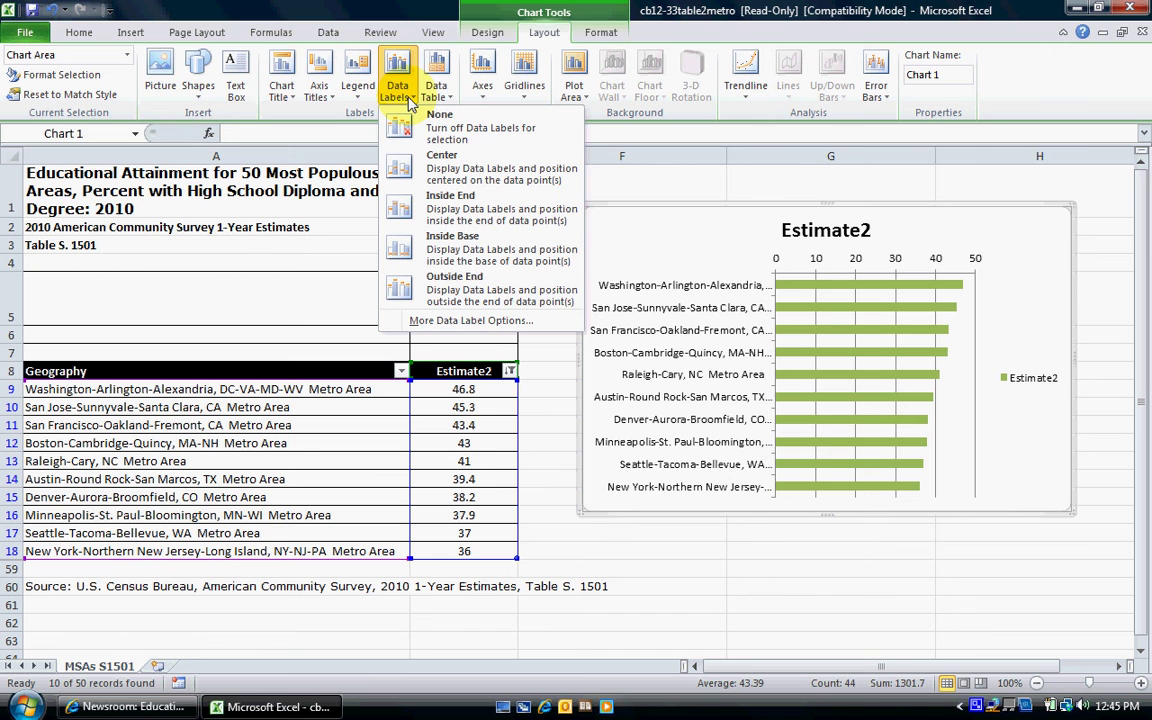
pyautogui.click(464, 206)
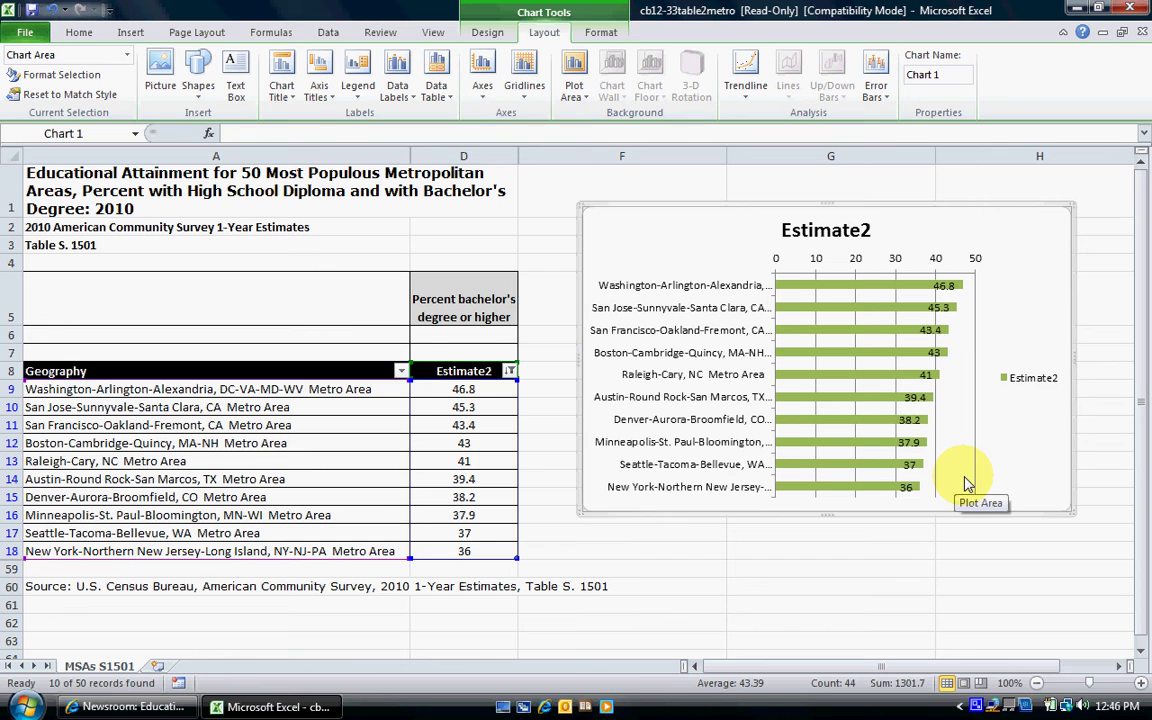
pyautogui.click(852, 231)
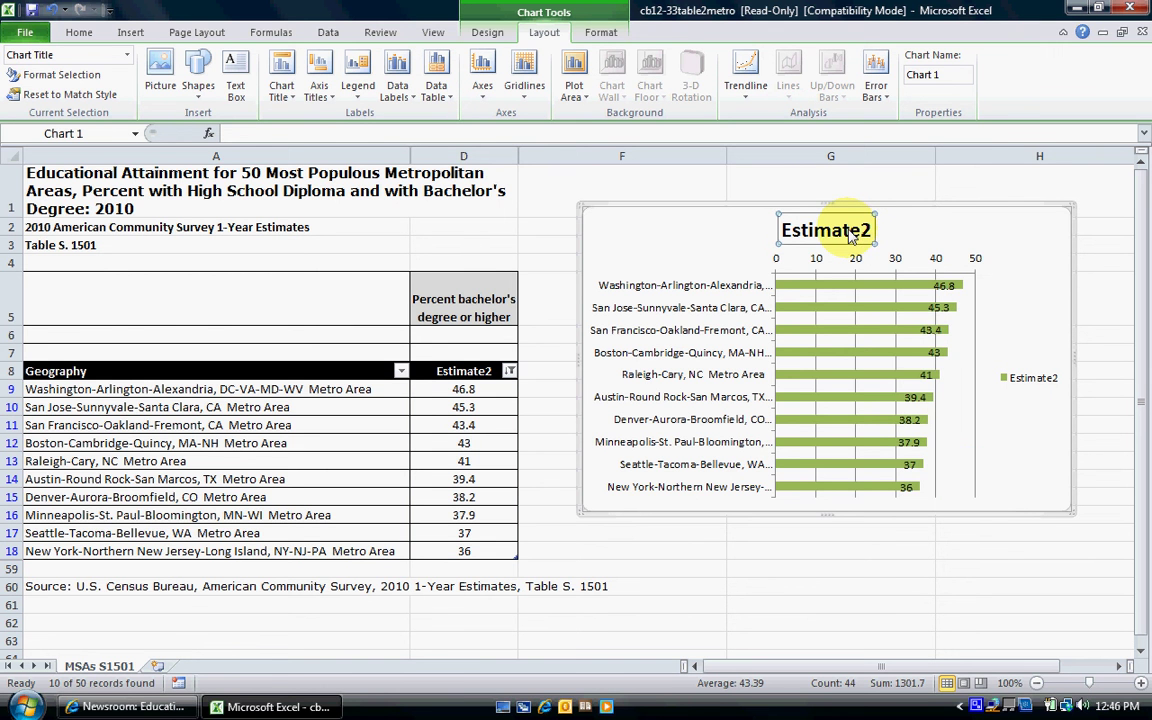
pyautogui.doubleClick(850, 233)
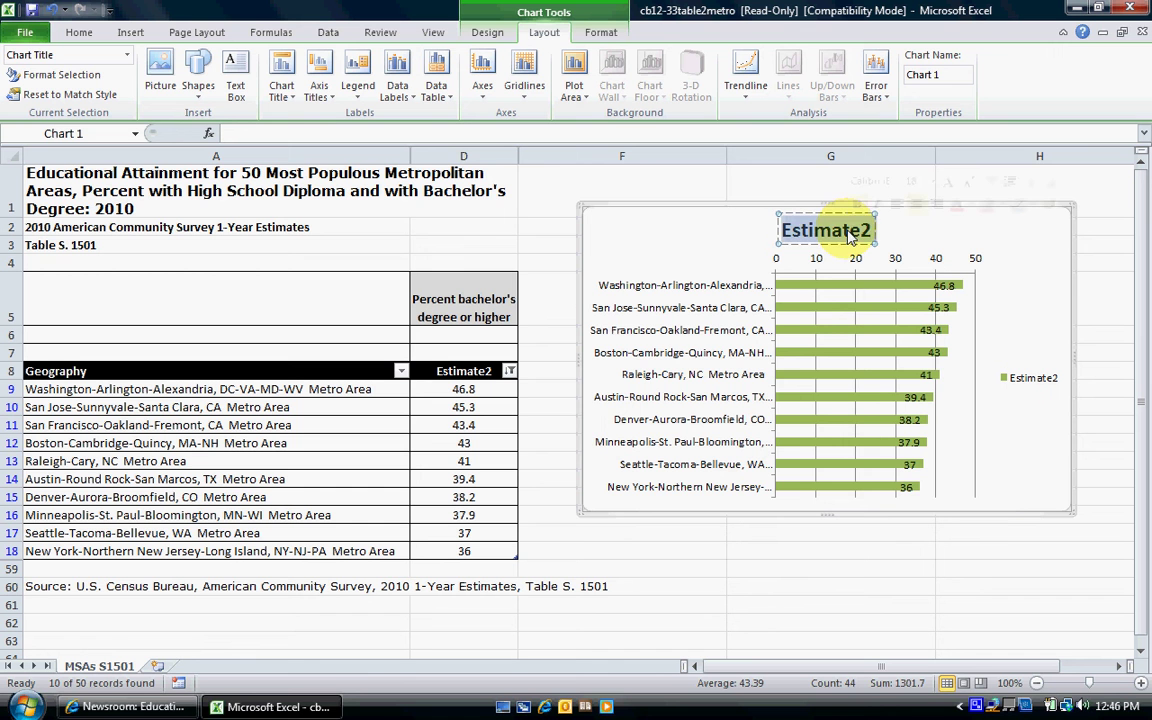
pyautogui.click(826, 234)
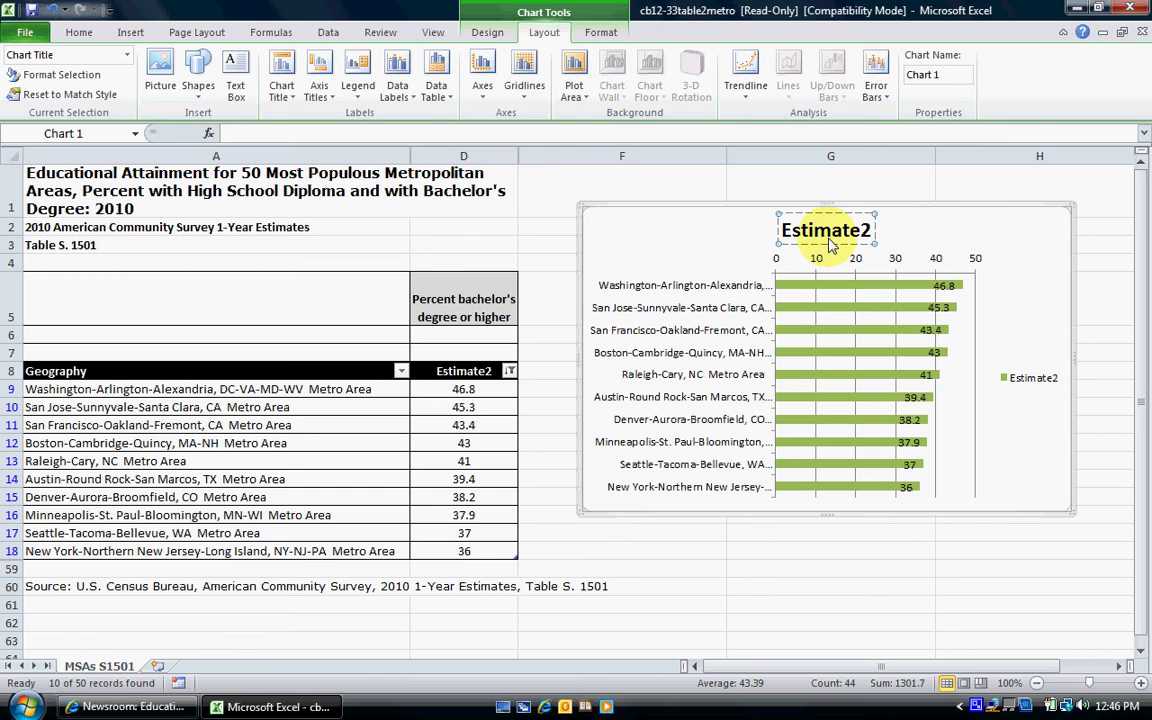
pyautogui.click(1008, 384)
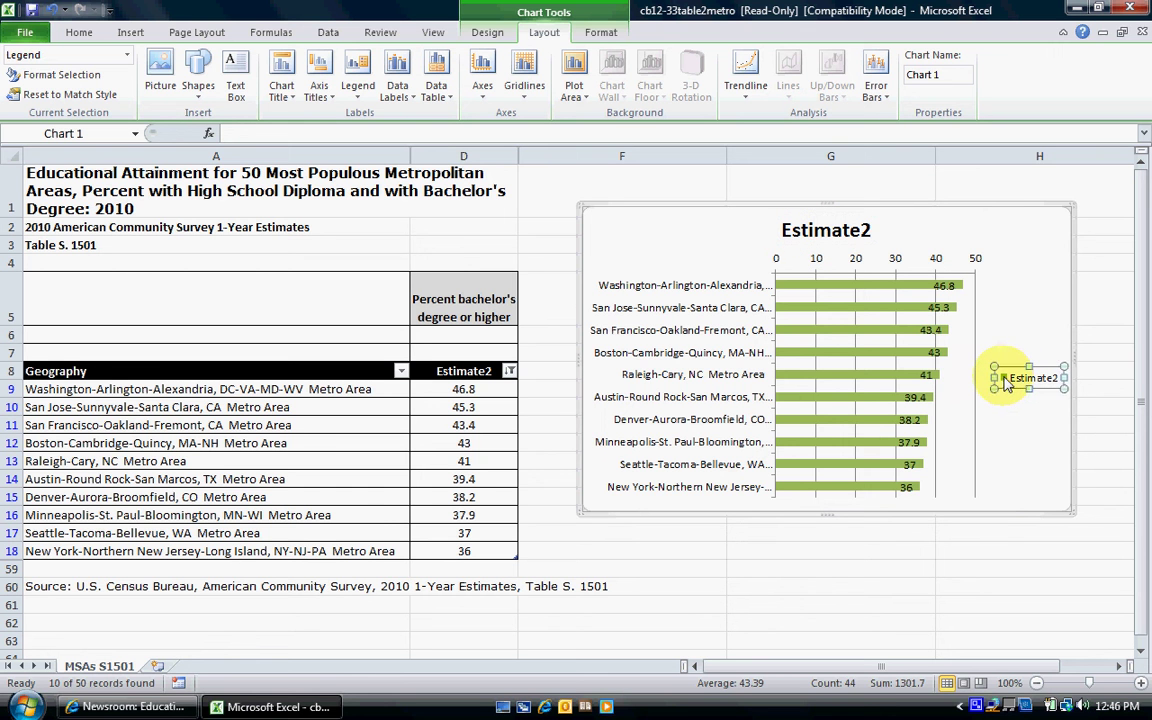